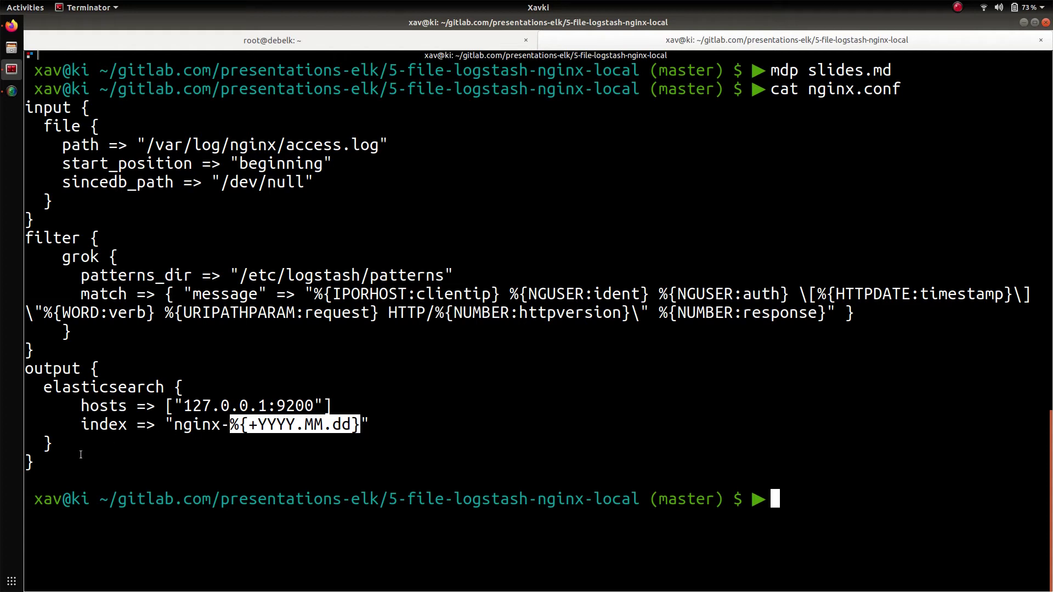
# - Copy the printed nginx.conf contents and paste them into /etc/logstash/conf.d/nginx.conf, opened with vim in the debelk root session
pyautogui.moveTo(59, 464); pyautogui.dragTo(21, 113)
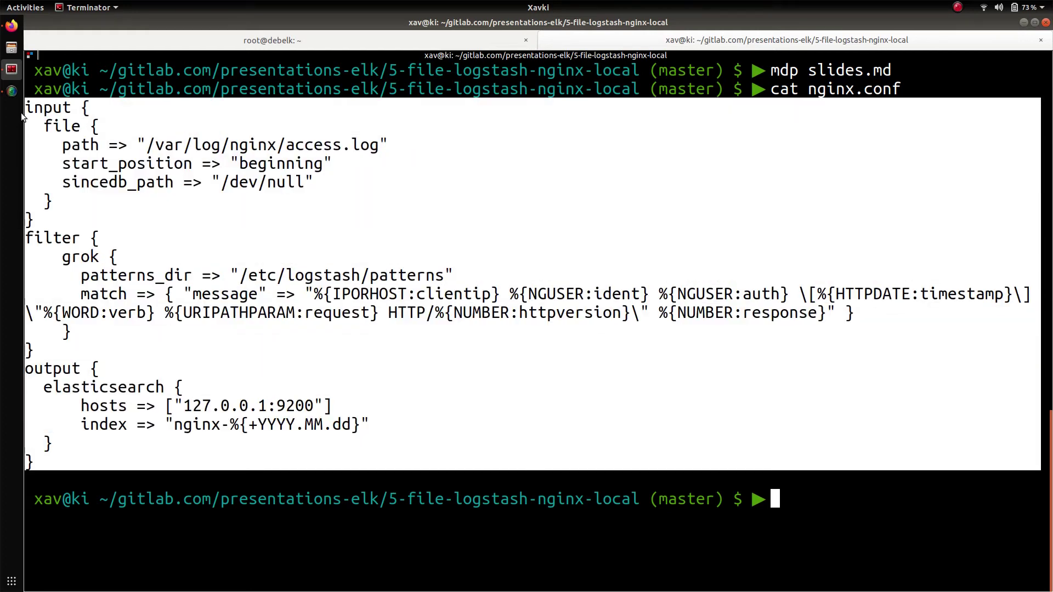
pyautogui.click(165, 37)
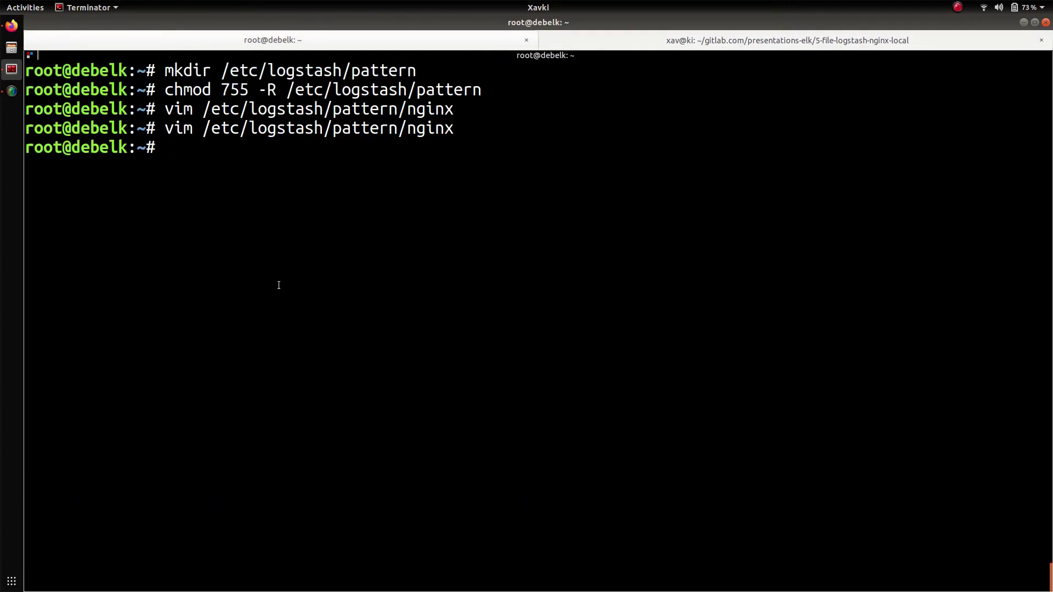
pyautogui.press('Up')
pyautogui.press('BackSpace')
pyautogui.press('BackSpace')
pyautogui.press('BackSpace')
pyautogui.press('BackSpace')
pyautogui.press('BackSpace')
pyautogui.press('BackSpace')
pyautogui.press('BackSpace')
pyautogui.press('BackSpace')
pyautogui.press('BackSpace')
pyautogui.press('BackSpace')
pyautogui.press('BackSpace')
pyautogui.press('BackSpace')
pyautogui.press('BackSpace')
pyautogui.write('conf.d/nginx.conf')
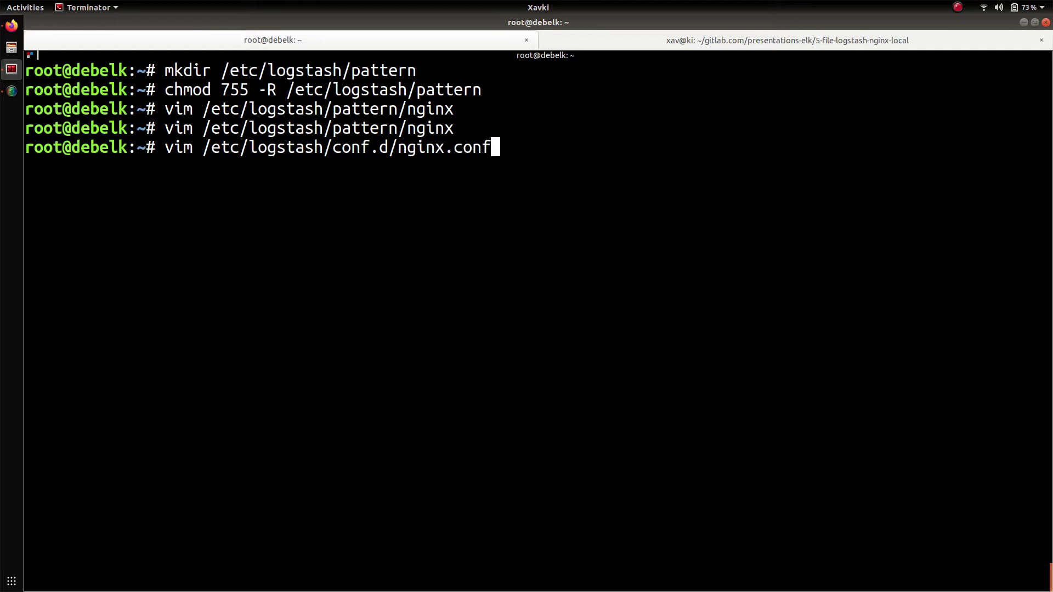
pyautogui.press('Return')
pyautogui.press('i')
pyautogui.write('input {   file {     path => "/var/log/nginx/access.log"     start_position => "beginning"     sincedb_path => "/dev/null"   } } filter {     grok {       patterns_dir => "/etc/logstash/patterns"       match => { "message" => "%{IPORHOST:clientip} %{NGUSER:ident} %{NGUSER:auth} \\[%{HTTPDATE:timestamp}\\] \\"%{WORD:verb} %{URIPATHPARAM:request} HTTP/%{NUMBER:httpversion}\\" %{NUMBER:response}" }     } } output {   elasticsearch {       hosts => ["127.0.0.1:9200"]       index => "nginx-%{+YYYY.MM.dd}"   } }')
# - Change the grok filter's patterns_dir to "/etc/logstash/pattern", then save the file and quit vim
pyautogui.press('Up')
pyautogui.press('Up')
pyautogui.press('Up')
pyautogui.press('Up')
pyautogui.press('Up')
pyautogui.press('Up')
pyautogui.press('Up')
pyautogui.press('Up')
pyautogui.press('Up')
pyautogui.press('Up')
pyautogui.press('Up')
pyautogui.press('Down')
pyautogui.press('Right')
pyautogui.press('Right')
pyautogui.press('Right')
pyautogui.press('Right')
pyautogui.press('Right')
pyautogui.press('Right')
pyautogui.press('Right')
pyautogui.press('Right')
pyautogui.press('Right')
pyautogui.press('Right')
pyautogui.press('Right')
pyautogui.press('Right')
pyautogui.press('Right')
pyautogui.press('Right')
pyautogui.press('Right')
pyautogui.press('Right')
pyautogui.press('Right')
pyautogui.press('Right')
pyautogui.press('Right')
pyautogui.press('Right')
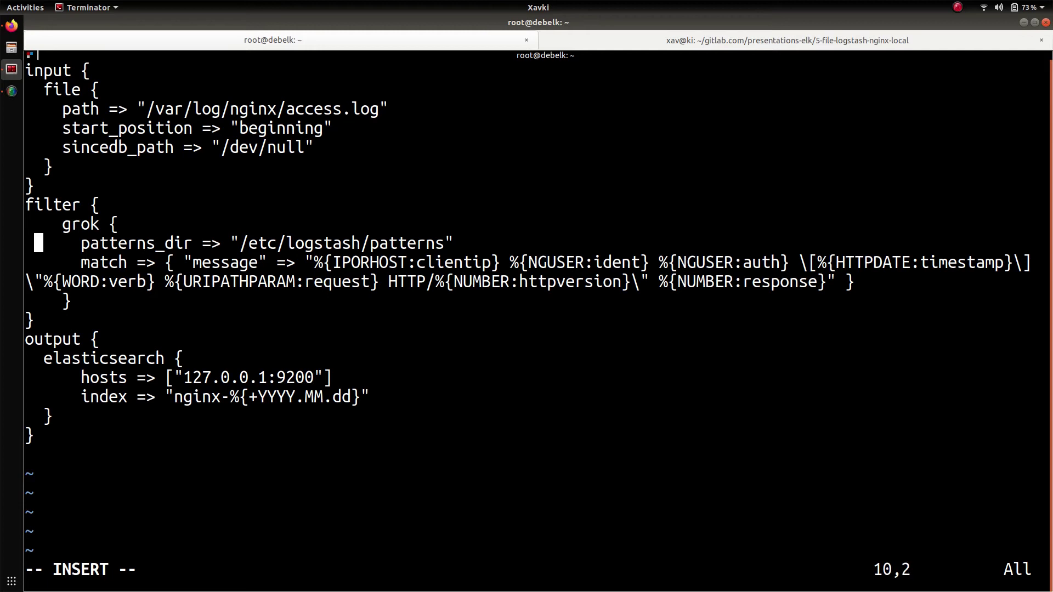
pyautogui.press('Delete')
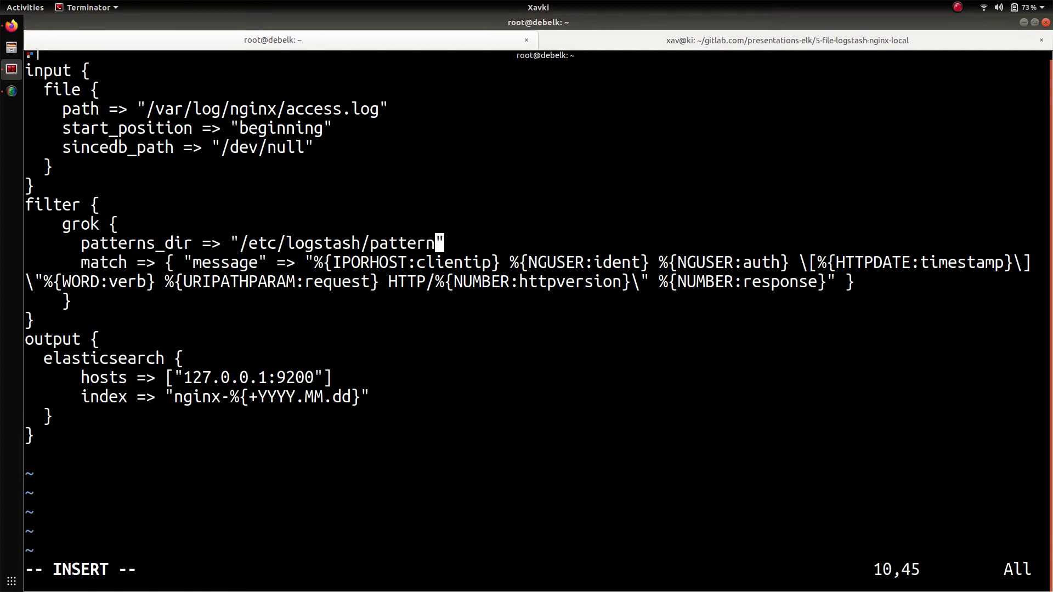
pyautogui.press('Escape')
pyautogui.write(':wq')
pyautogui.press('Return')
# - Restart the logstash service with systemctl
pyautogui.write('systemctl ')
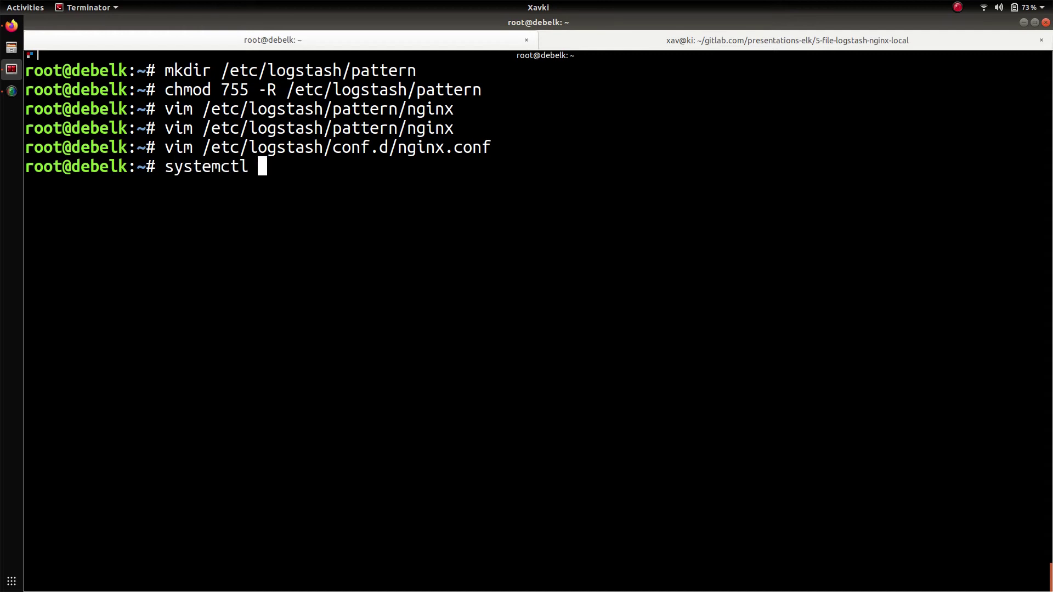
pyautogui.write('restart logstash')
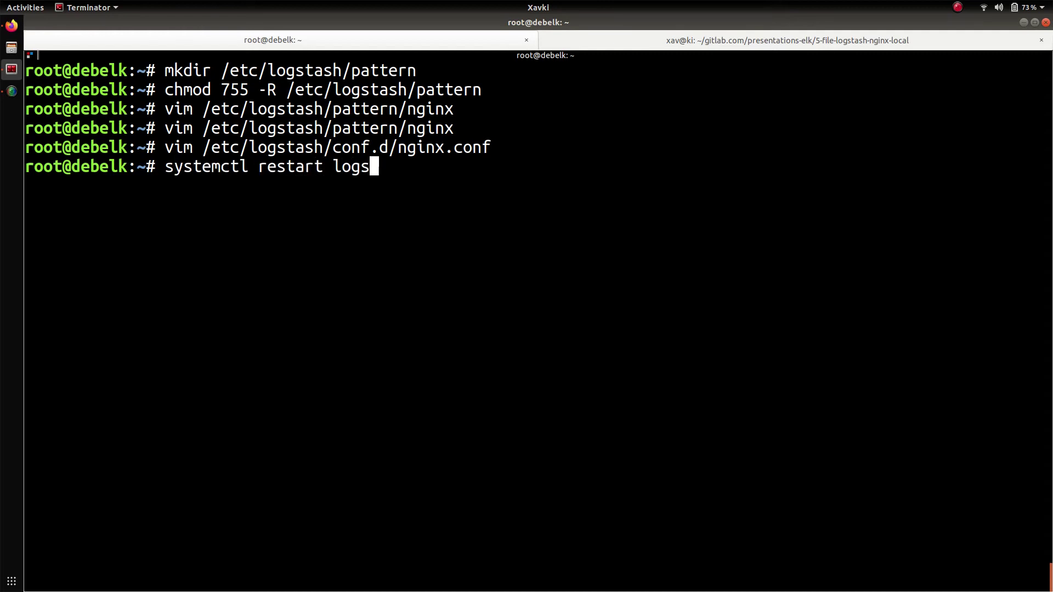
pyautogui.press('Return')
pyautogui.press('Up')
pyautogui.press('Down')
# - Switch to Firefox and close both Grok Debugger pages, leaving Kibana open
pyautogui.hotkey('alt', 'Tab')
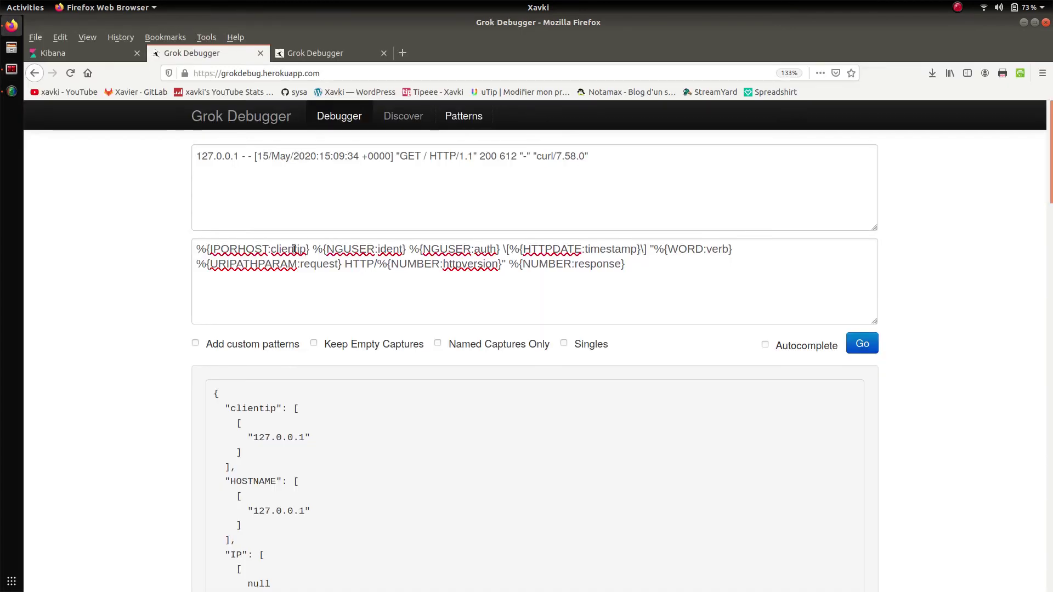
pyautogui.click(260, 54)
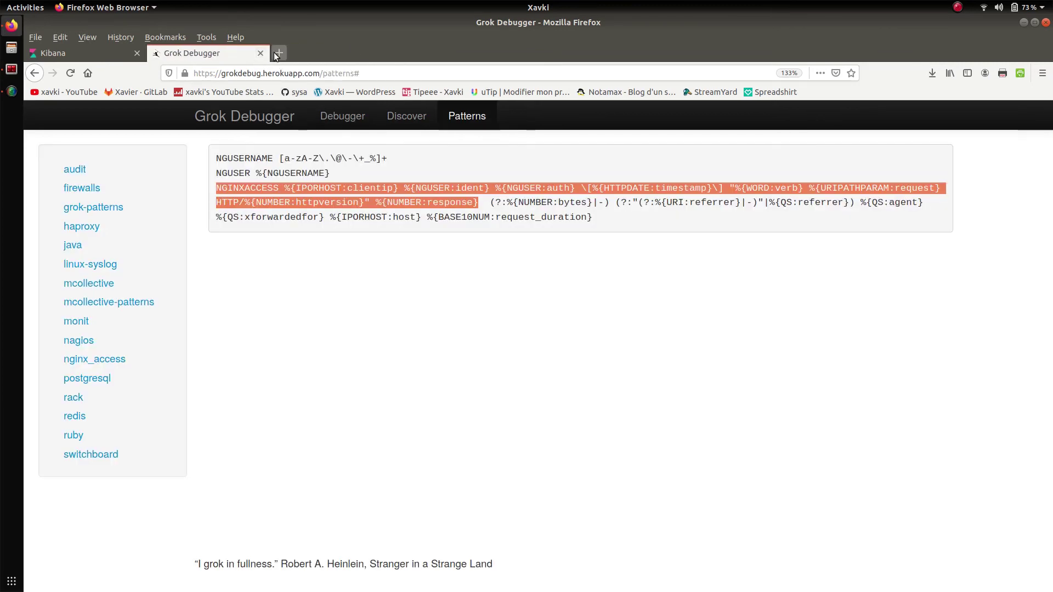
pyautogui.click(261, 52)
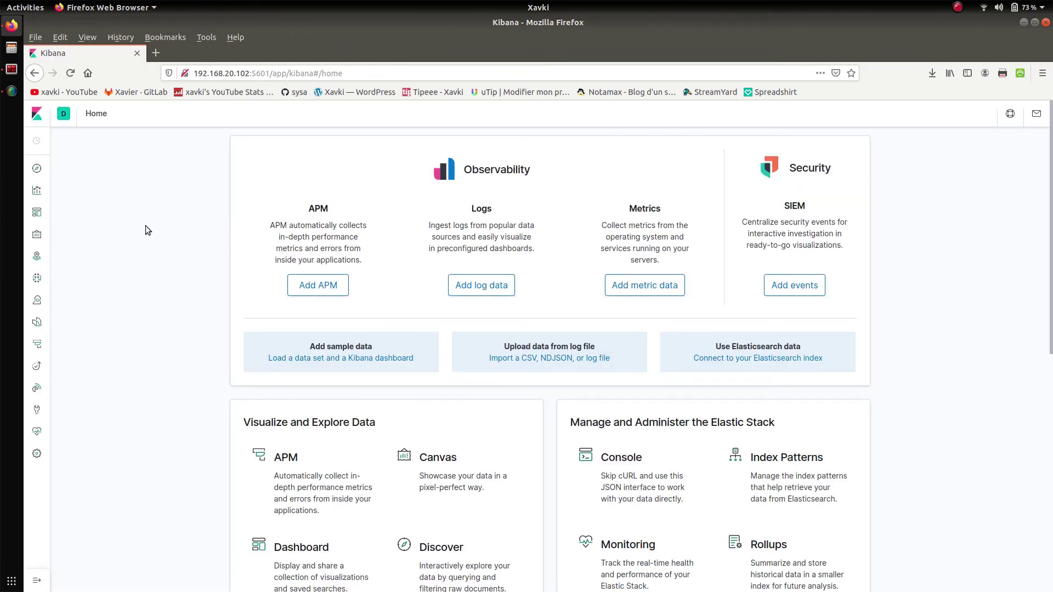
# - Open Kibana's Elasticsearch Index Management and check the summary of the nginx-2020.05.19 index
pyautogui.click(37, 585)
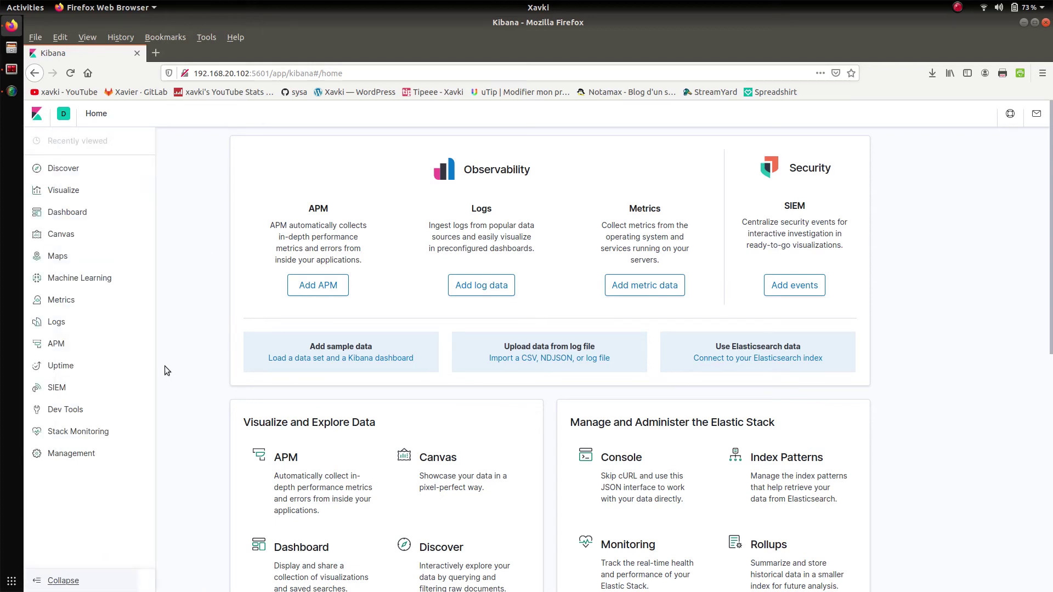
pyautogui.click(87, 455)
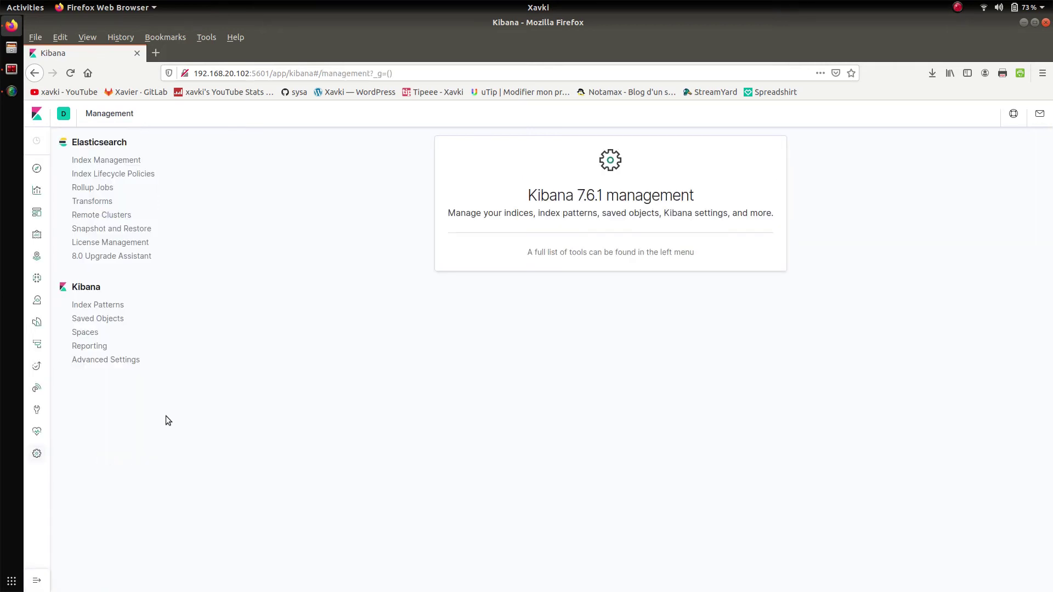
pyautogui.click(130, 164)
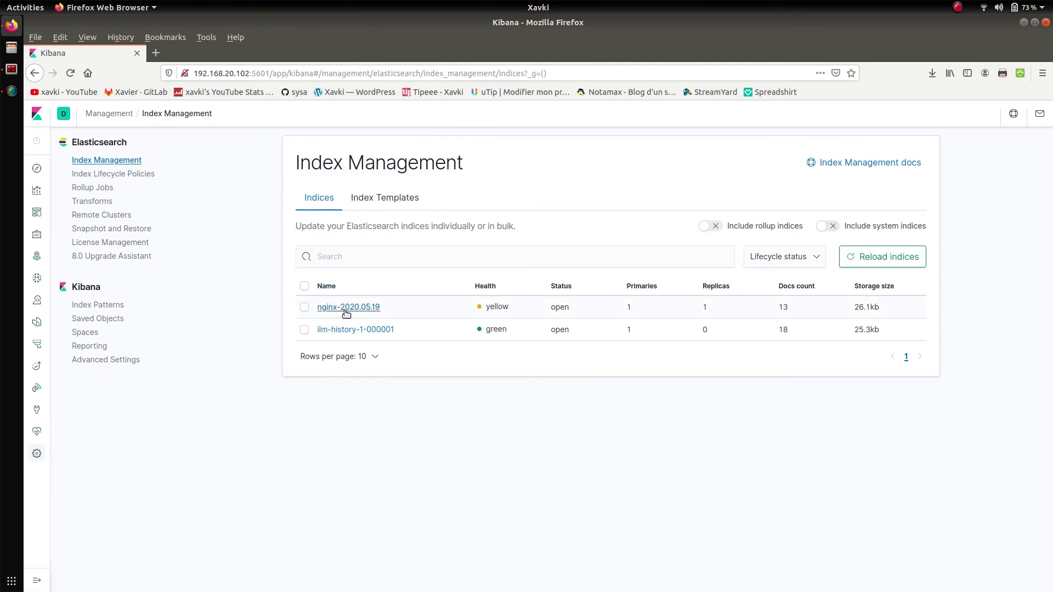
pyautogui.click(347, 310)
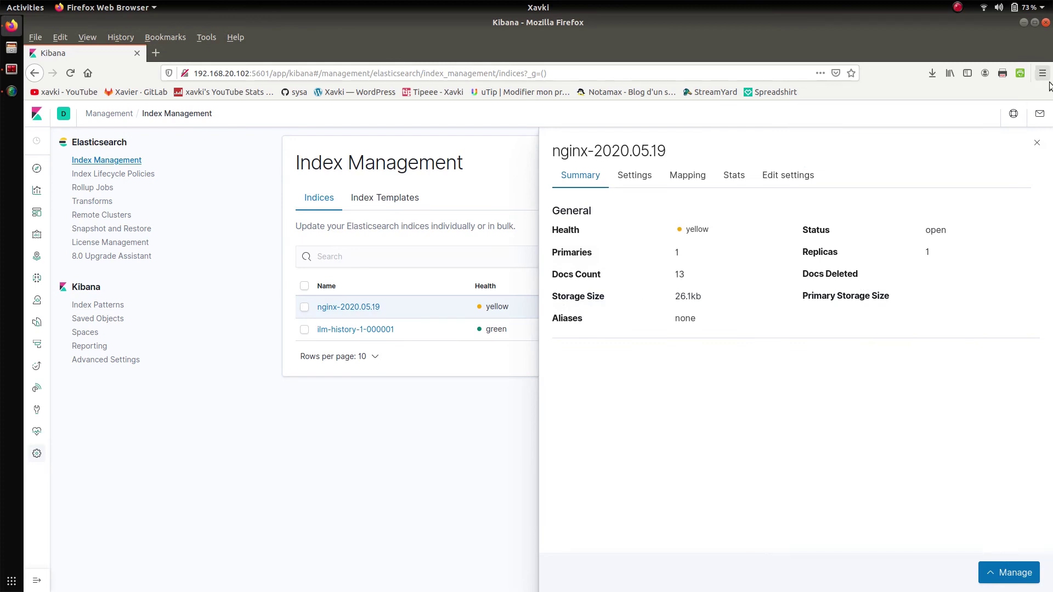
pyautogui.click(1038, 144)
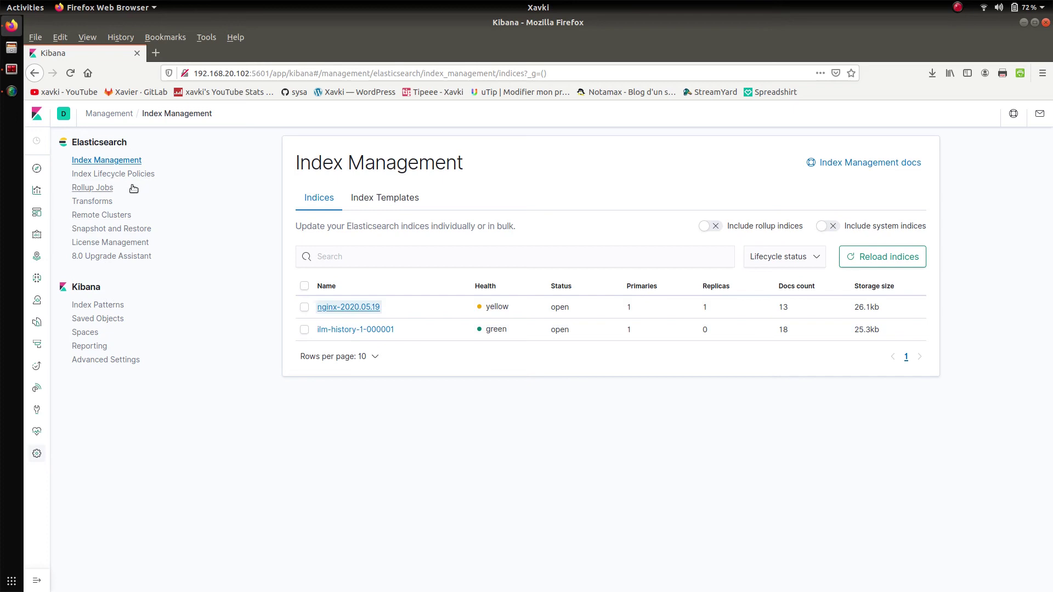
# - Start a new Kibana index pattern defined as nginx-* and proceed to its settings
pyautogui.click(104, 306)
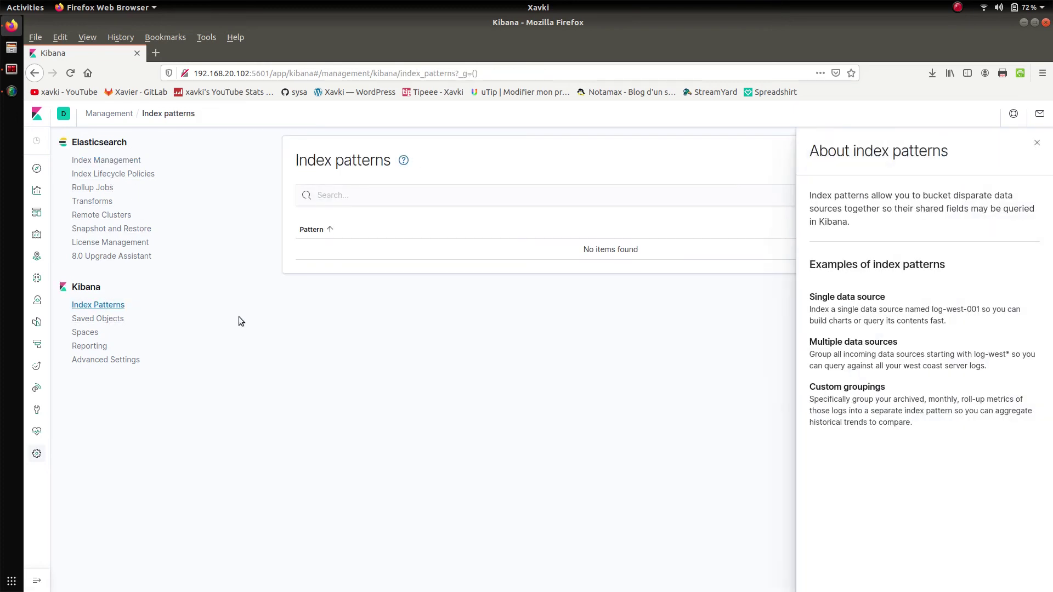
pyautogui.click(1037, 142)
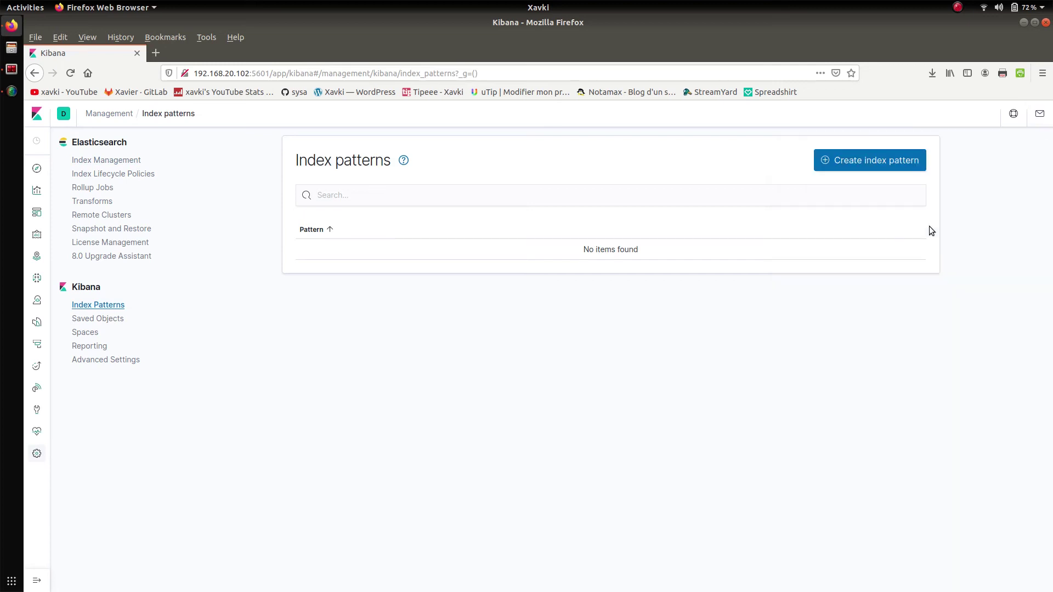
pyautogui.click(892, 163)
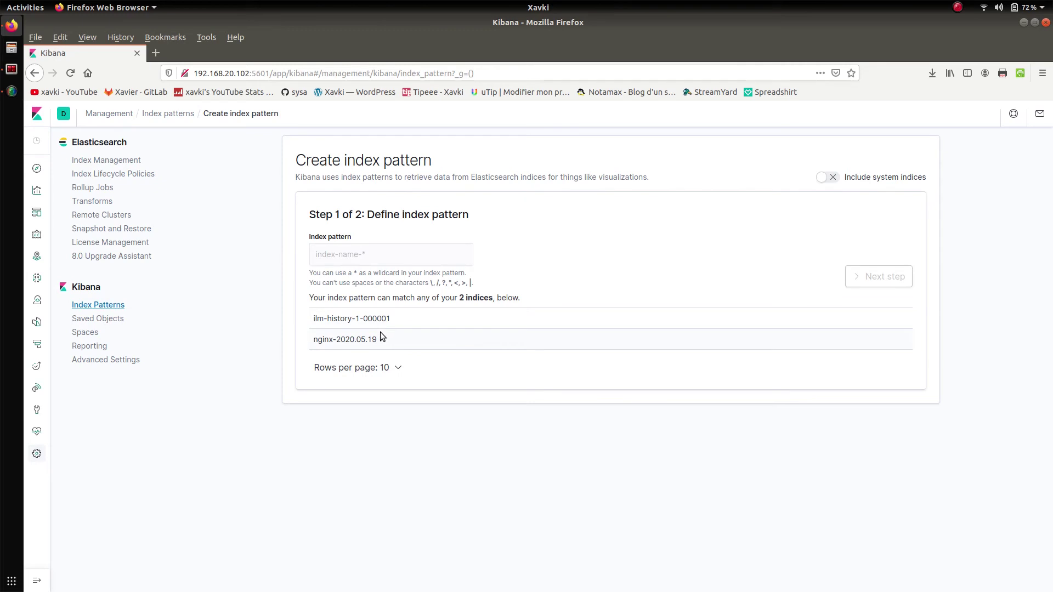
pyautogui.click(366, 253)
pyautogui.write('nginx')
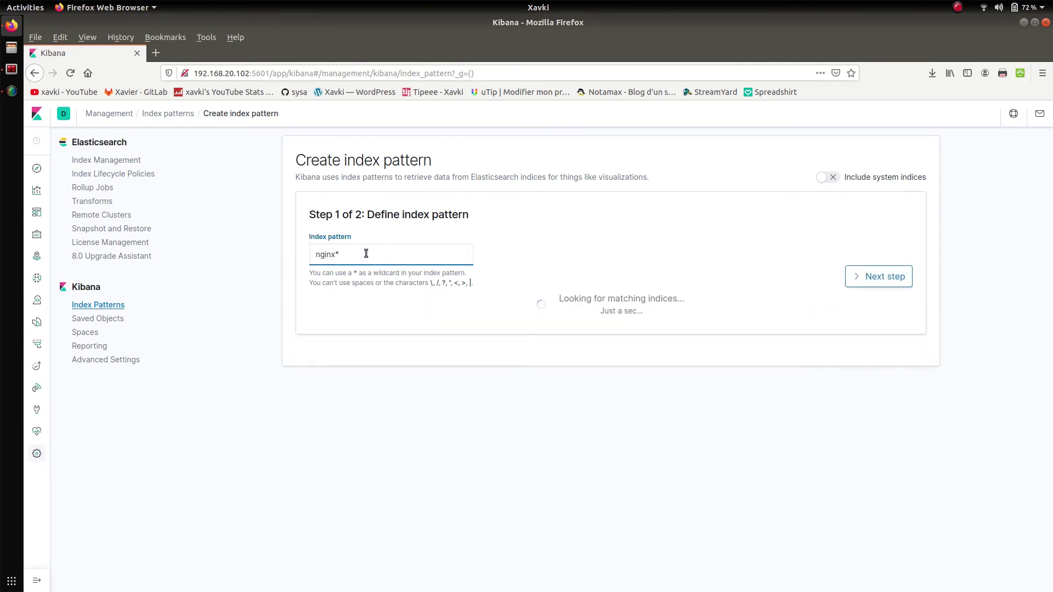
pyautogui.write('-')
pyautogui.click(248, 248)
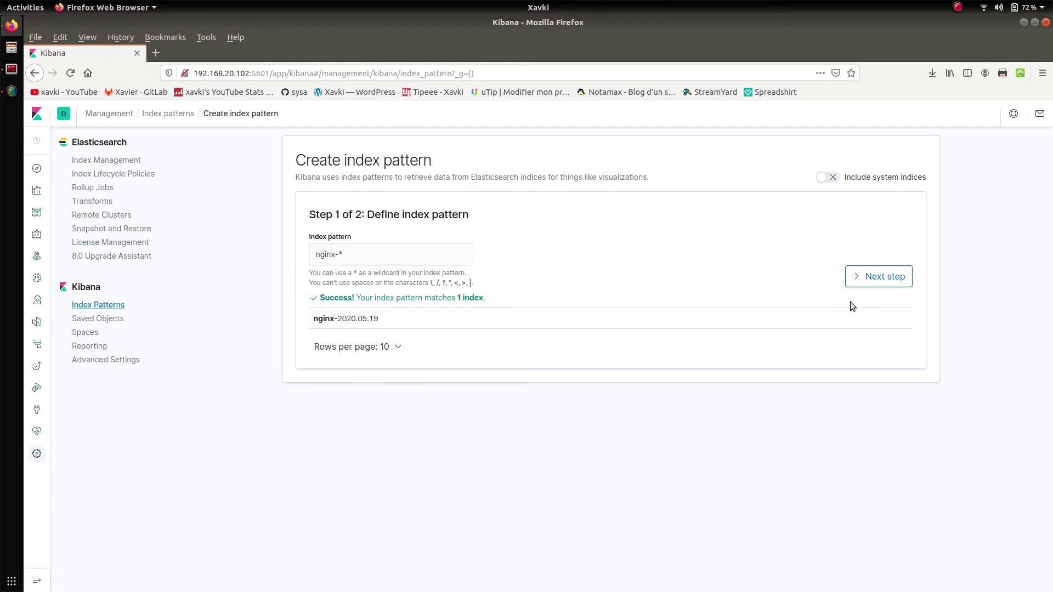
pyautogui.click(886, 277)
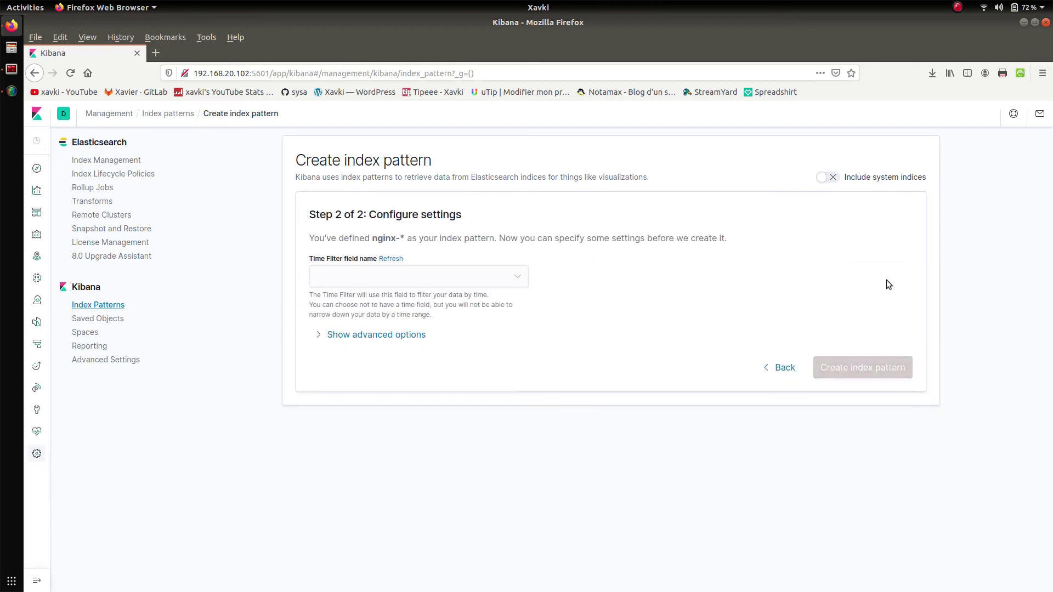
pyautogui.click(458, 277)
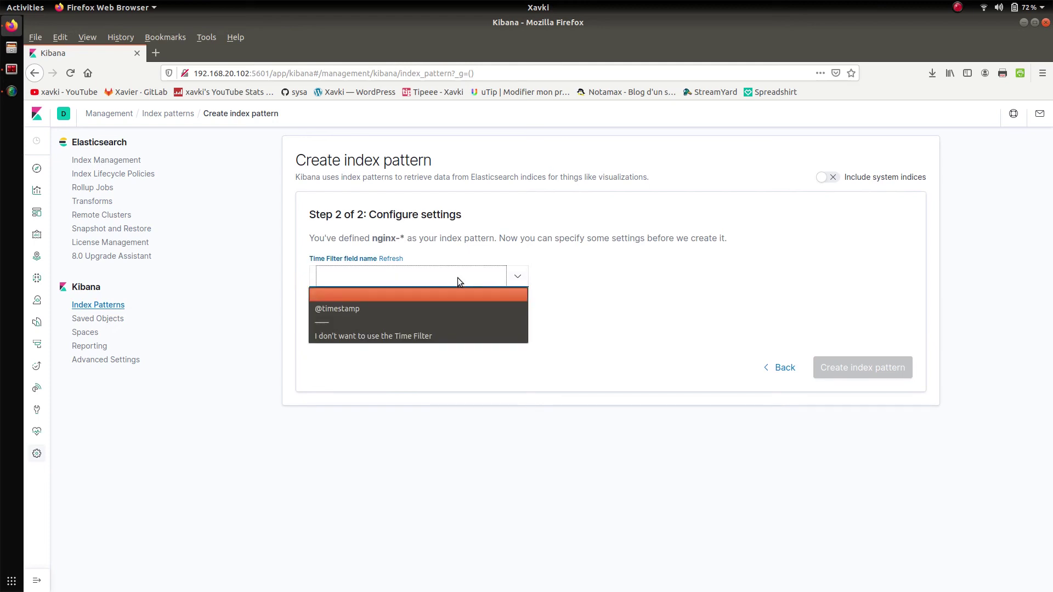
pyautogui.click(417, 308)
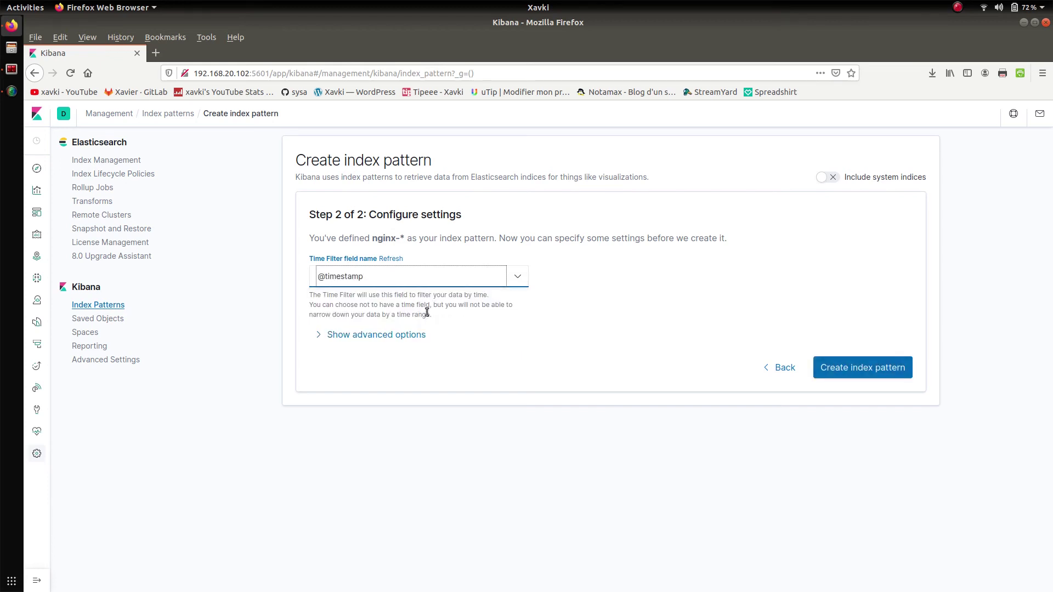
pyautogui.click(409, 336)
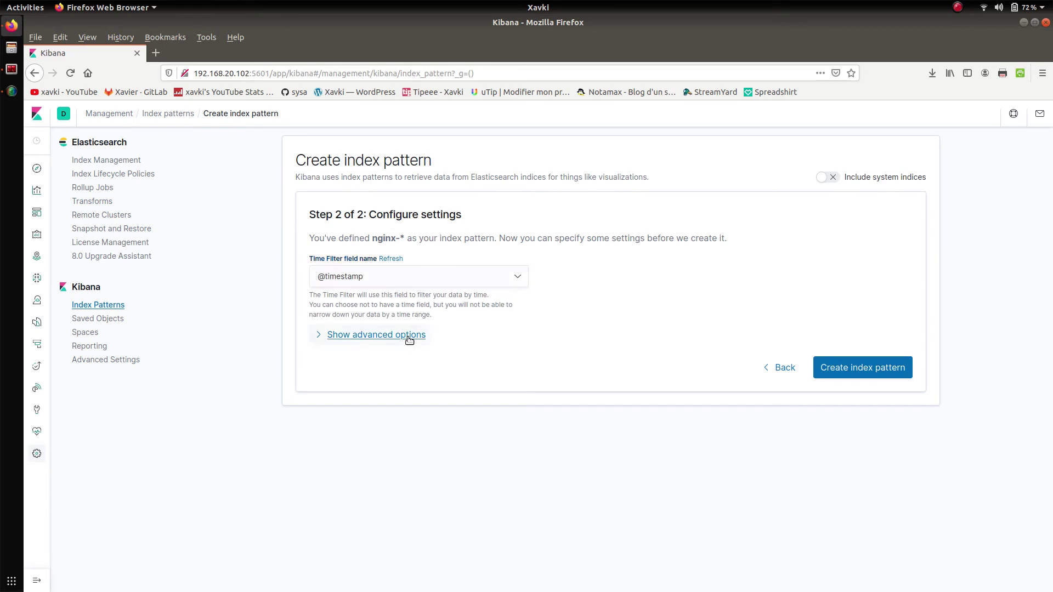
pyautogui.click(409, 337)
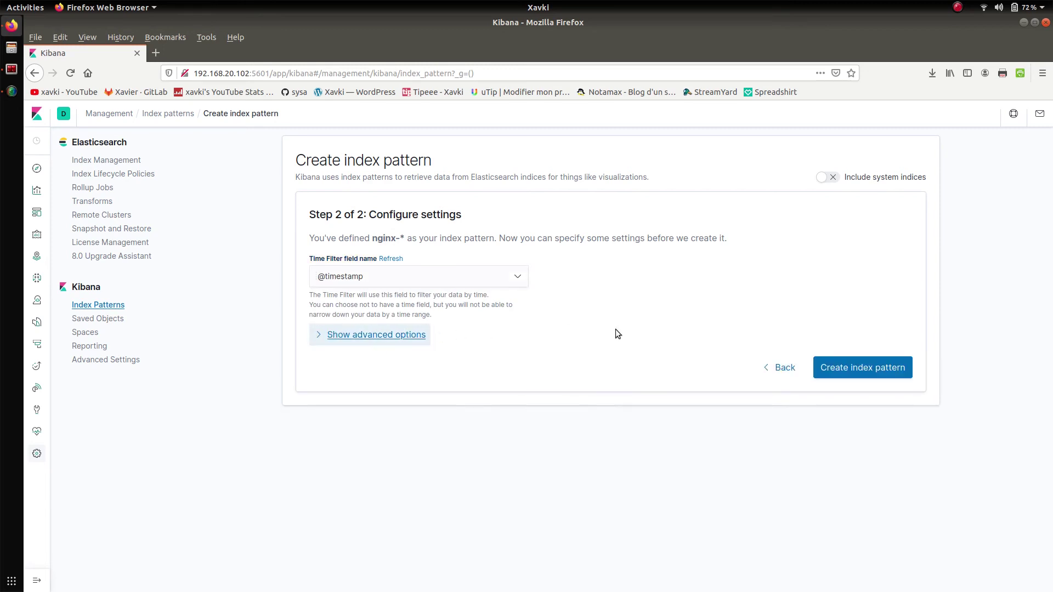
pyautogui.click(855, 368)
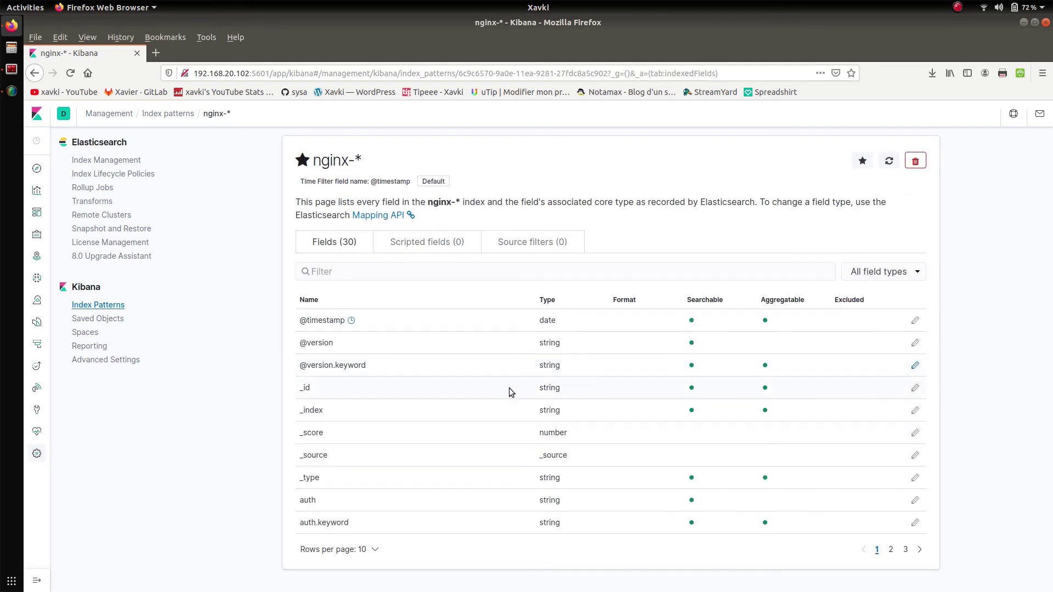
# - Review the second and third pages of nginx-* fields, then view the indexed log entries in Discover
pyautogui.click(891, 550)
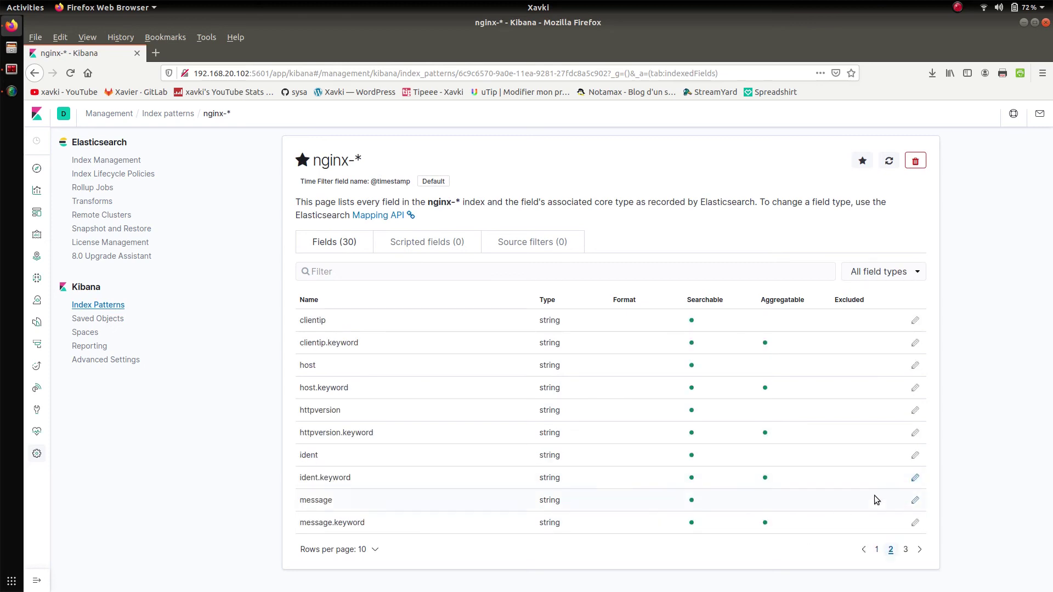
pyautogui.click(906, 550)
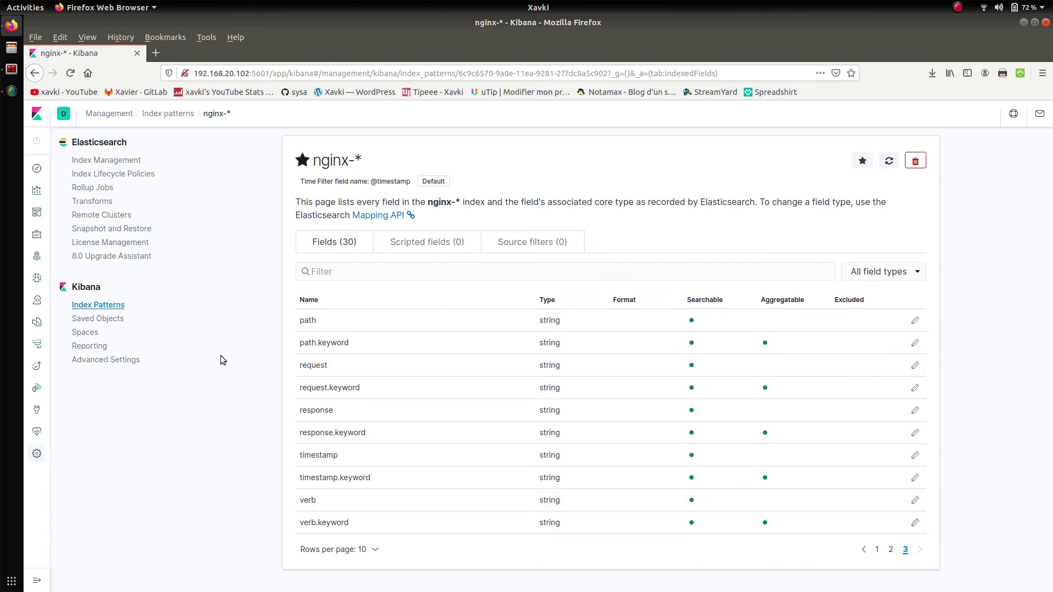
pyautogui.click(38, 171)
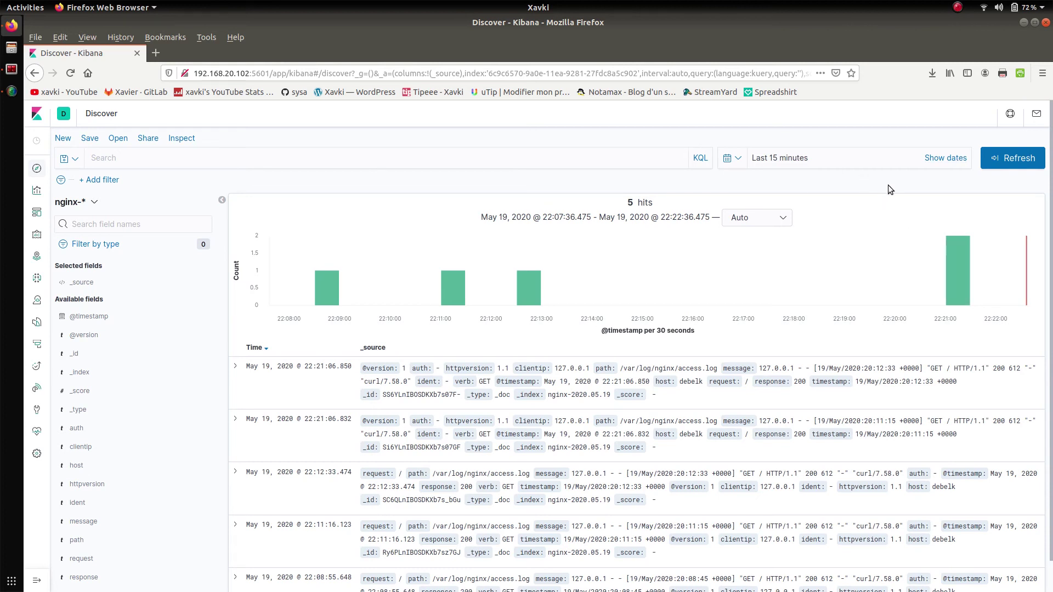
pyautogui.click(11, 91)
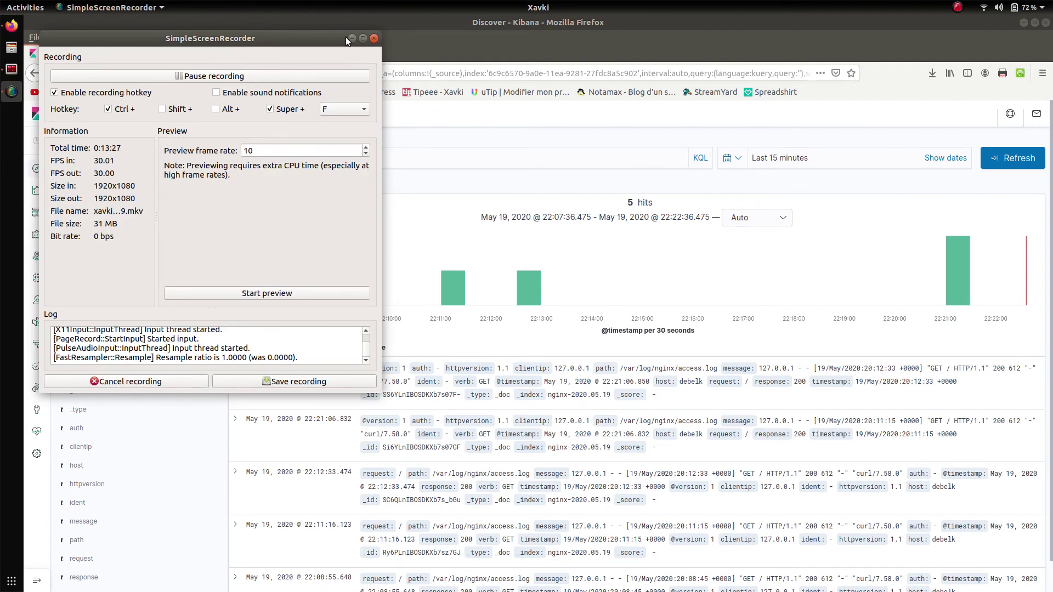
pyautogui.click(351, 37)
# - Switch to the Terminator terminal and request the page 127.0.0.1/toto with curl
pyautogui.click(11, 69)
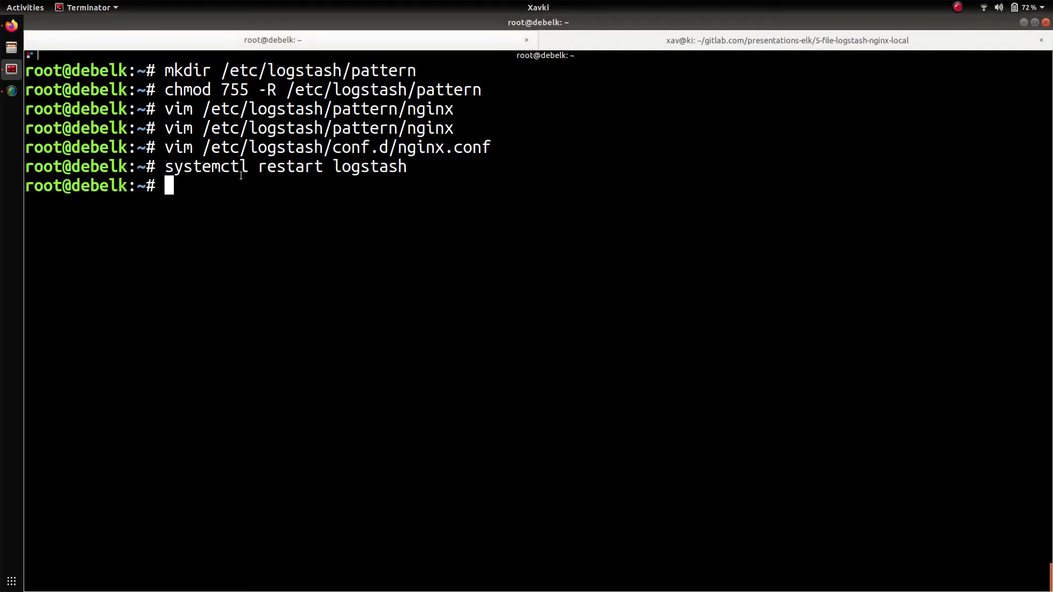
pyautogui.press('Up')
pyautogui.press('Up')
pyautogui.press('Up')
pyautogui.press('Up')
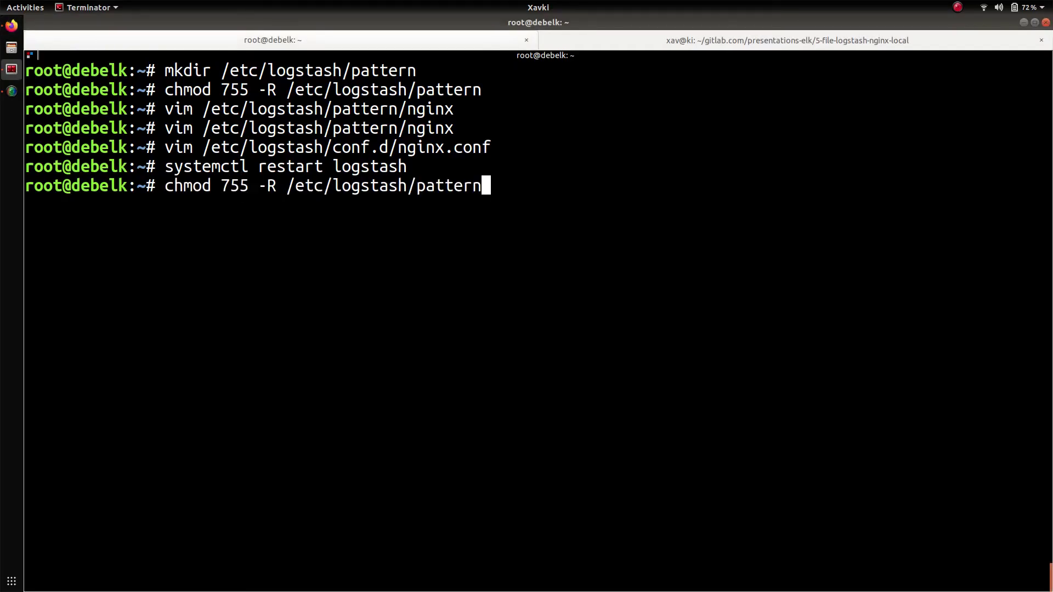
pyautogui.press('Up')
pyautogui.press('Up')
pyautogui.press('Up')
pyautogui.press('Up')
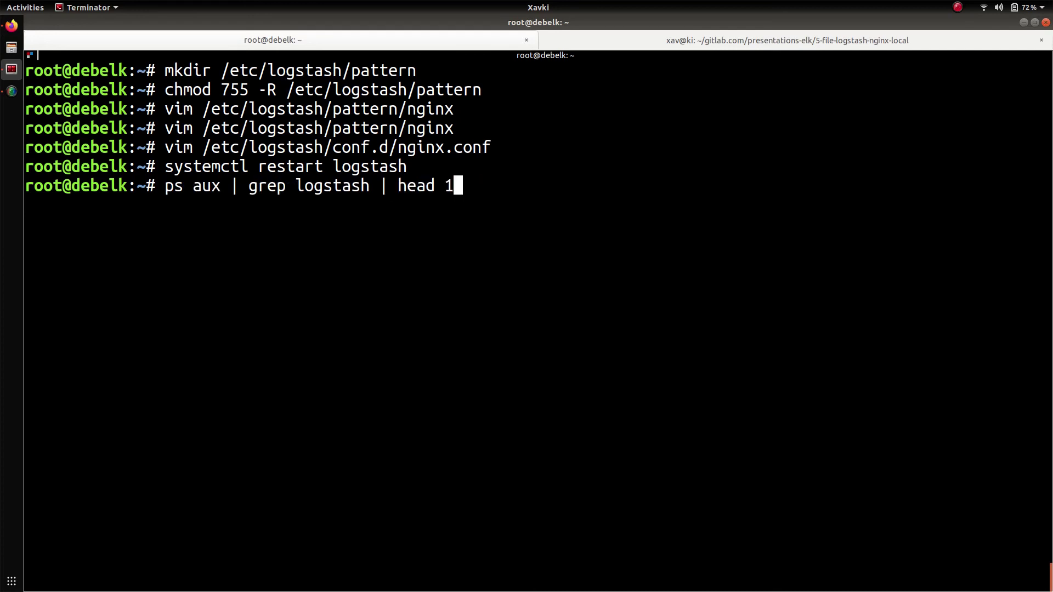
pyautogui.press('Up')
pyautogui.press('Up')
pyautogui.press('Up')
pyautogui.press('Up')
pyautogui.press('Up')
pyautogui.press('Up')
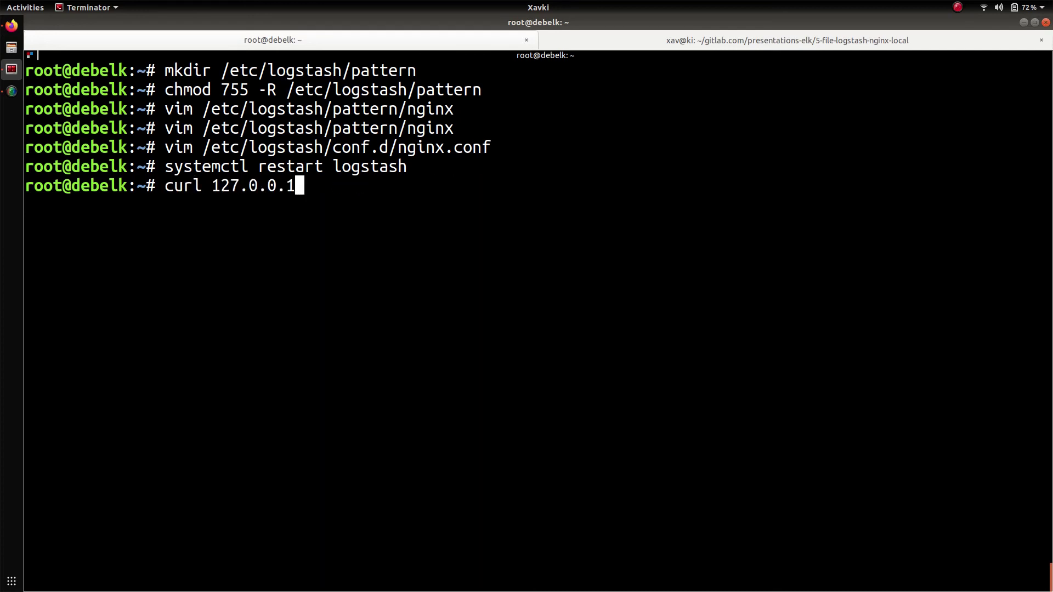
pyautogui.write('/toto')
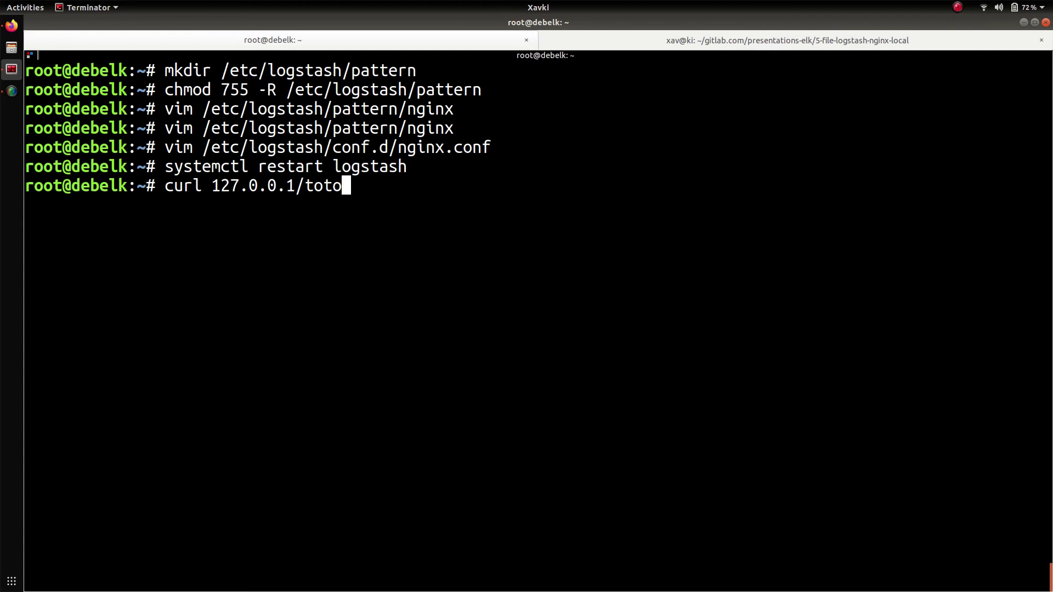
pyautogui.press('Return')
# - Repeat the curl request to 127.0.0.1/toto several times to generate more nginx access log entries
pyautogui.press('Up')
pyautogui.press('Return')
pyautogui.press('Up')
pyautogui.press('Return')
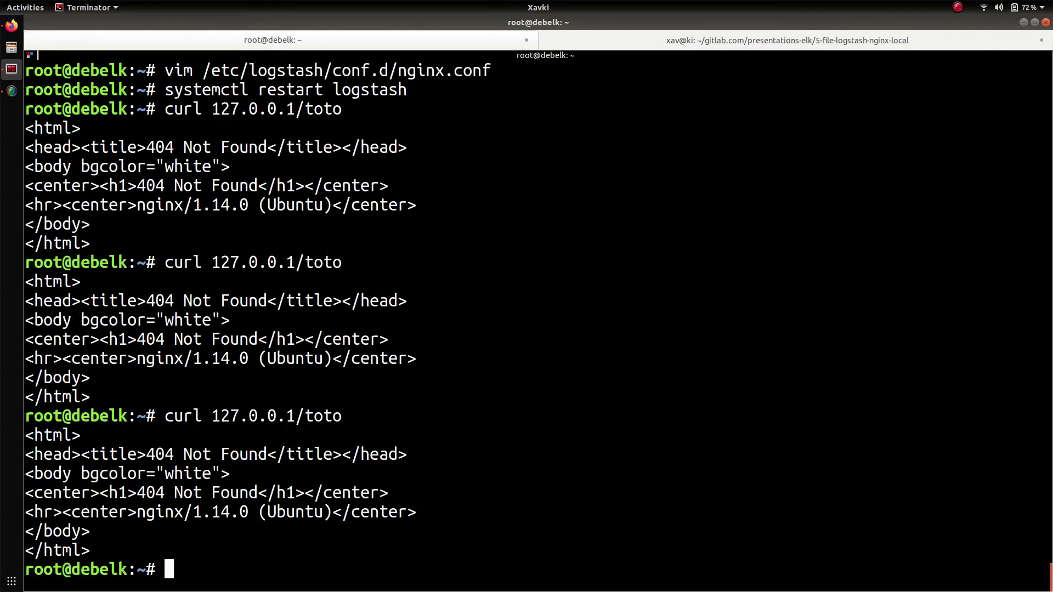
pyautogui.press('Up')
pyautogui.press('Return')
pyautogui.press('Up')
pyautogui.hotkey('ctrl', 'u')
# - Return to Kibana in Firefox, refresh Discover, and narrow the time range to the 22:23:00 histogram bar
pyautogui.hotkey('alt', 'Tab')
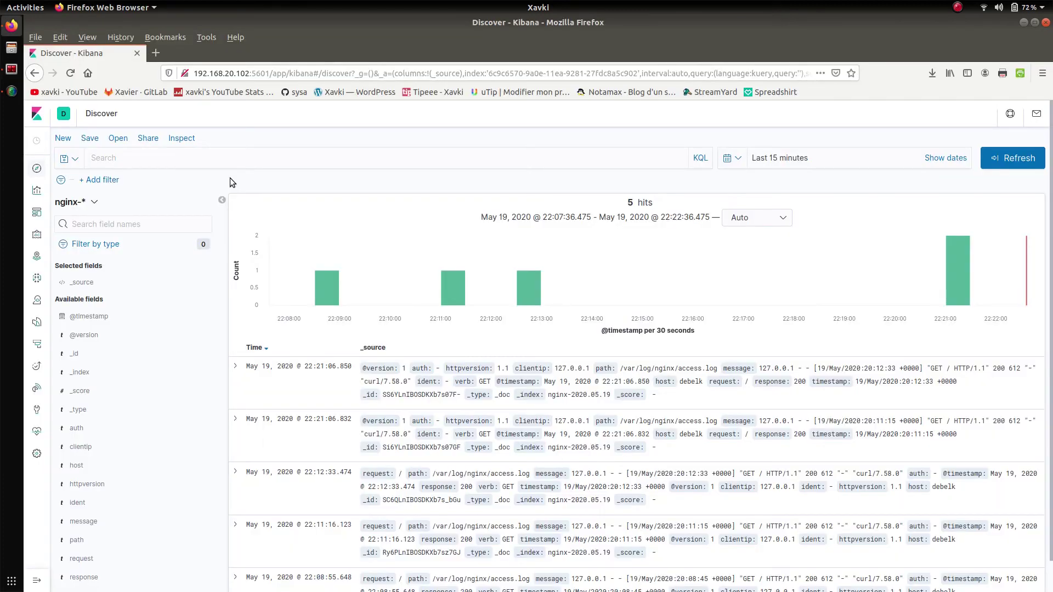
pyautogui.click(1019, 158)
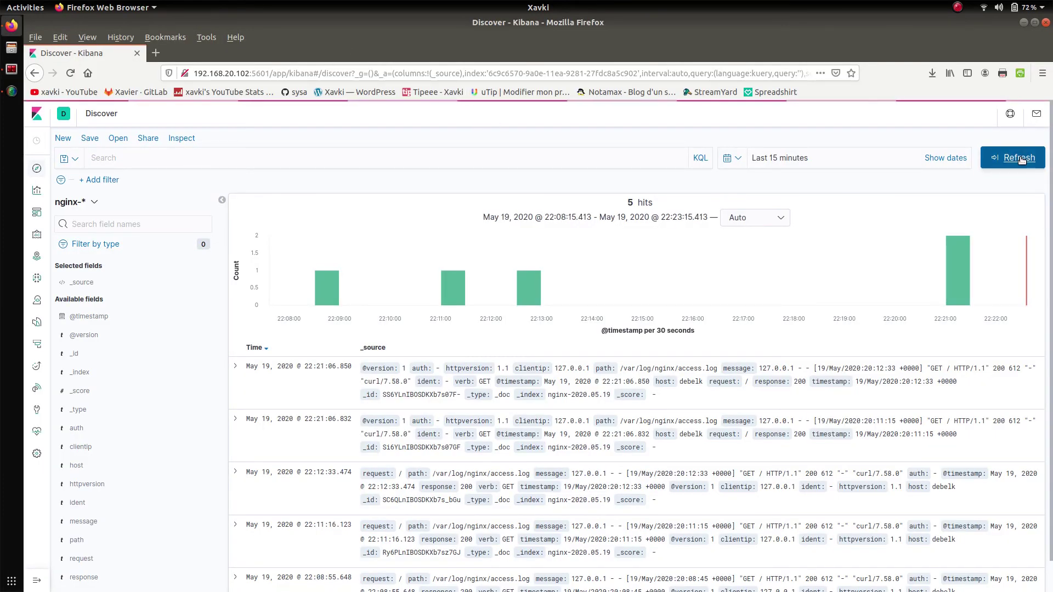
pyautogui.moveTo(1008, 255)
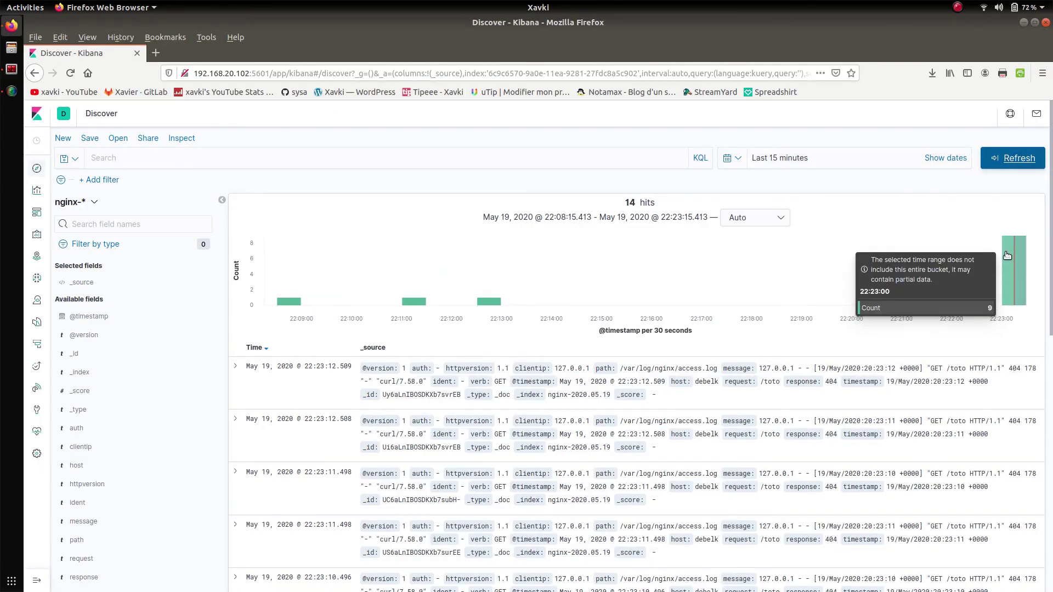
pyautogui.click(1008, 255)
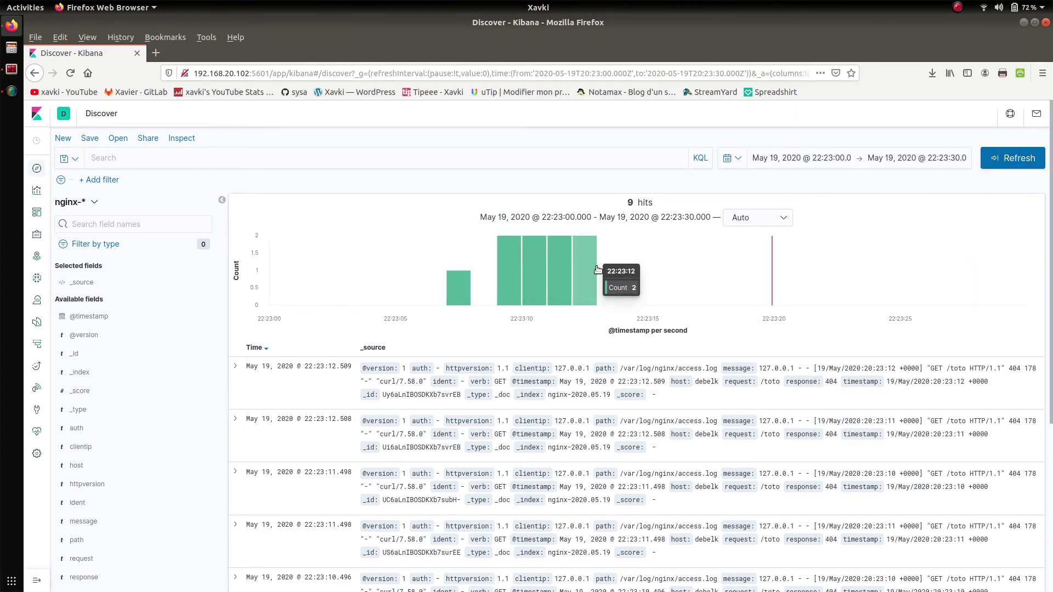
# - Expand the most recent log entry, look over its field table, and show the document as JSON
pyautogui.click(236, 368)
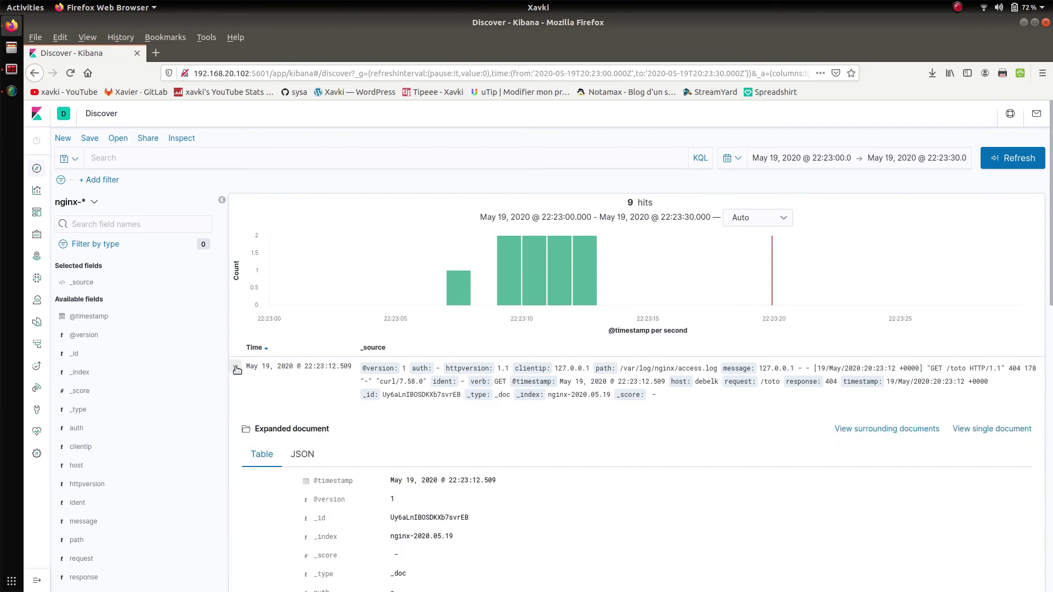
pyautogui.scroll(-10, 235, 368)
pyautogui.scroll(5, 235, 367)
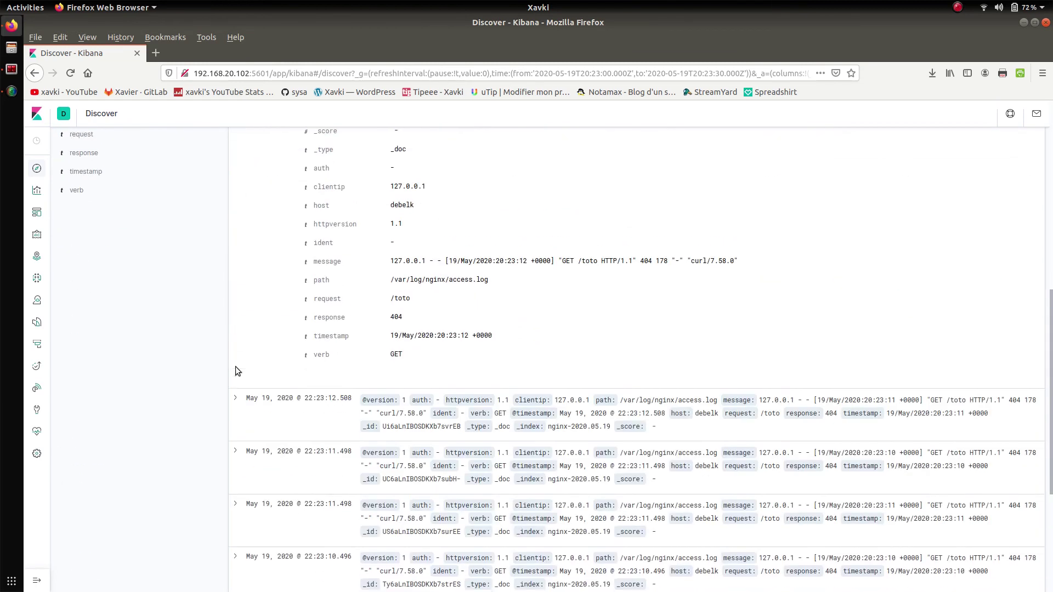
pyautogui.scroll(1, 235, 367)
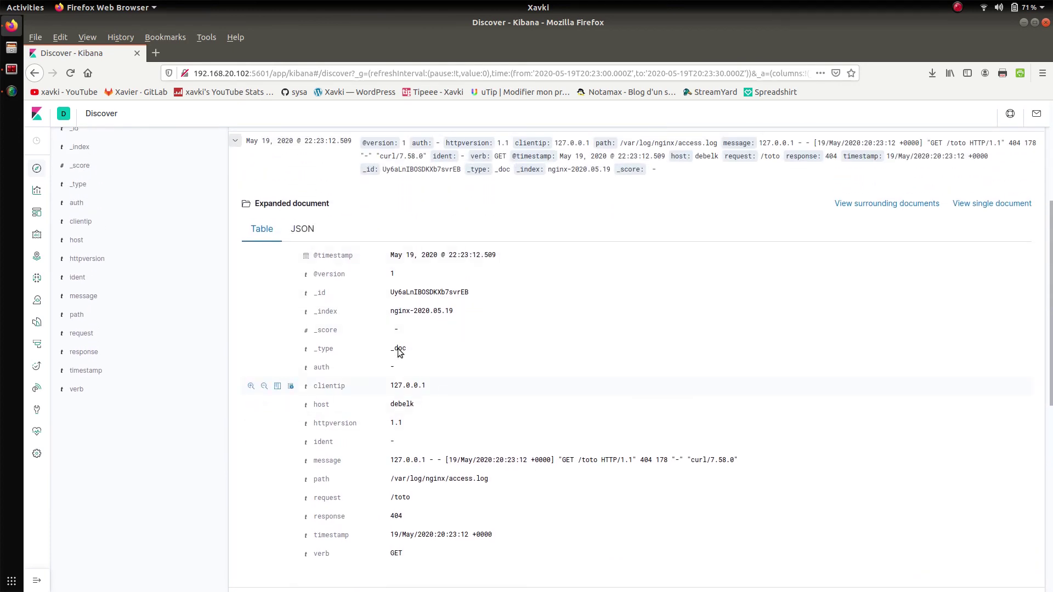
pyautogui.click(303, 236)
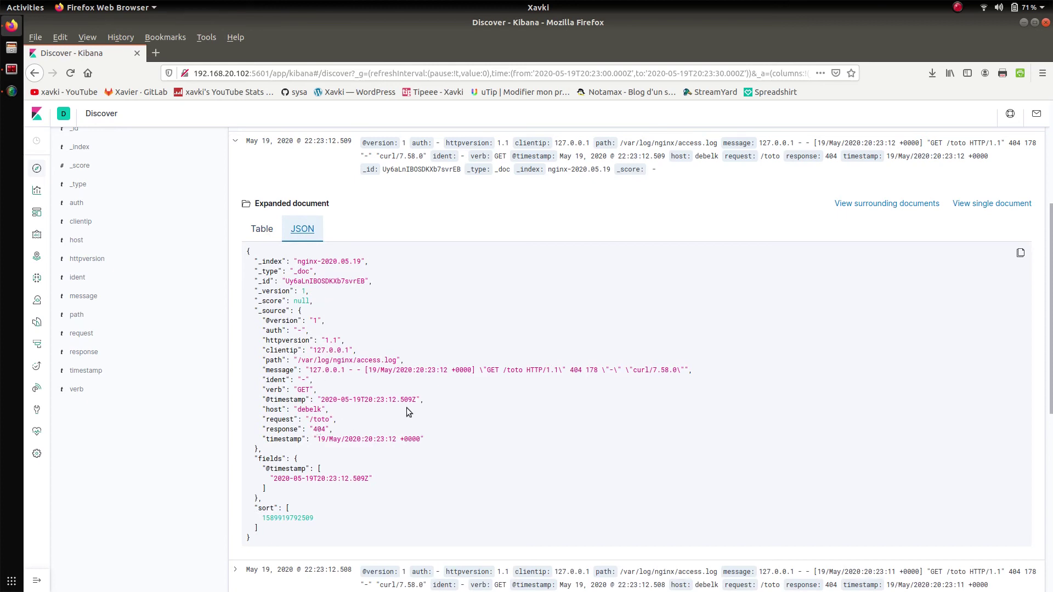
# - Examine the message line in the JSON document, comparing its status code, request path and HTTP verb with the parsed fields
pyautogui.moveTo(259, 370); pyautogui.dragTo(727, 373)
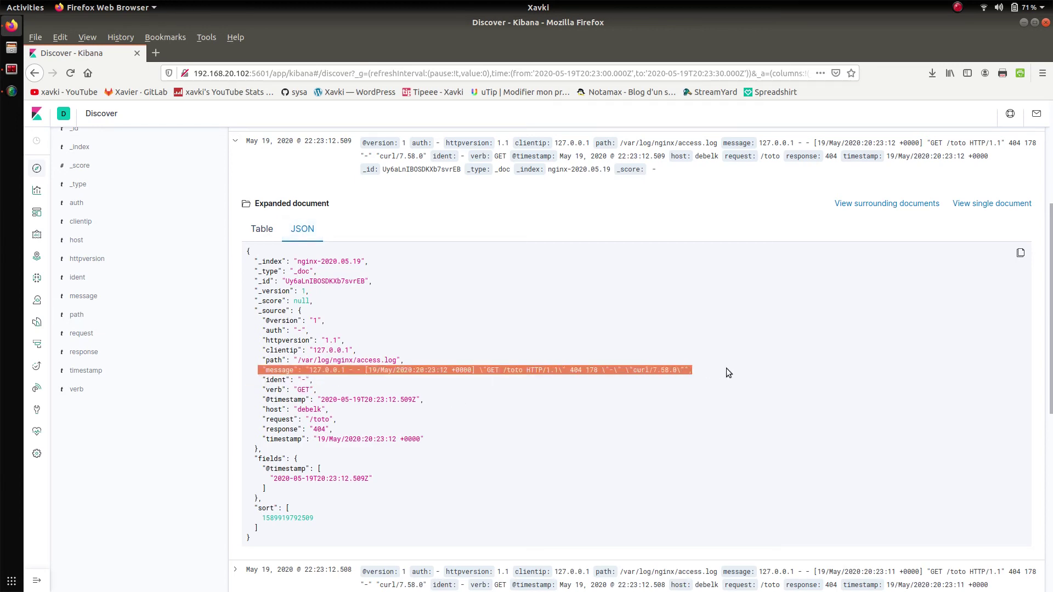
pyautogui.doubleClick(575, 370)
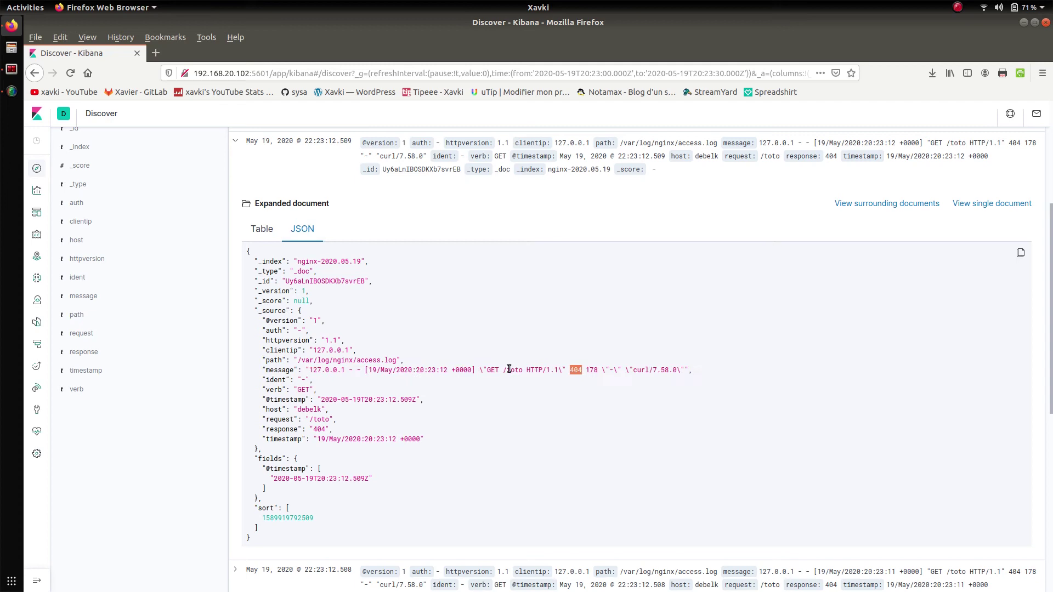
pyautogui.moveTo(503, 370); pyautogui.dragTo(525, 371)
pyautogui.doubleClick(305, 390)
pyautogui.doubleClick(493, 371)
pyautogui.moveTo(257, 371); pyautogui.dragTo(710, 375)
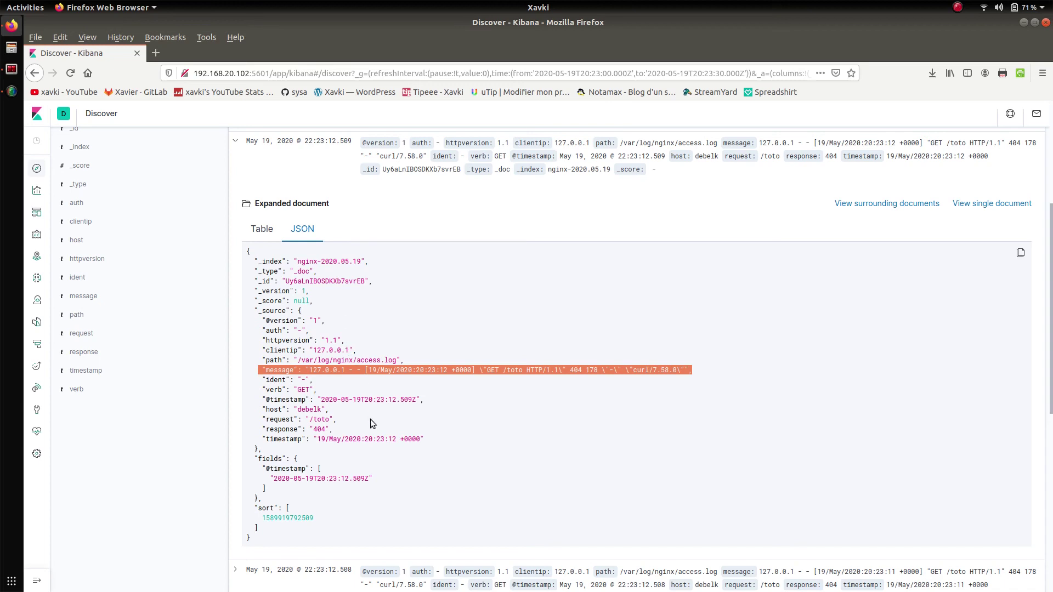
pyautogui.moveTo(710, 362); pyautogui.dragTo(586, 370)
pyautogui.doubleClick(291, 429)
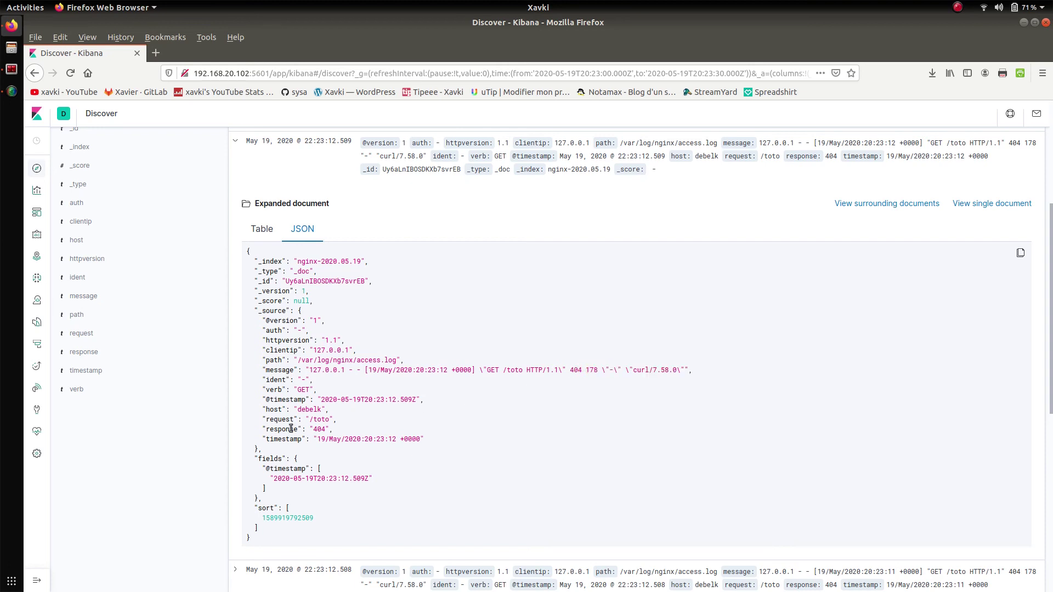
pyautogui.doubleClick(322, 429)
pyautogui.moveTo(335, 420); pyautogui.dragTo(263, 419)
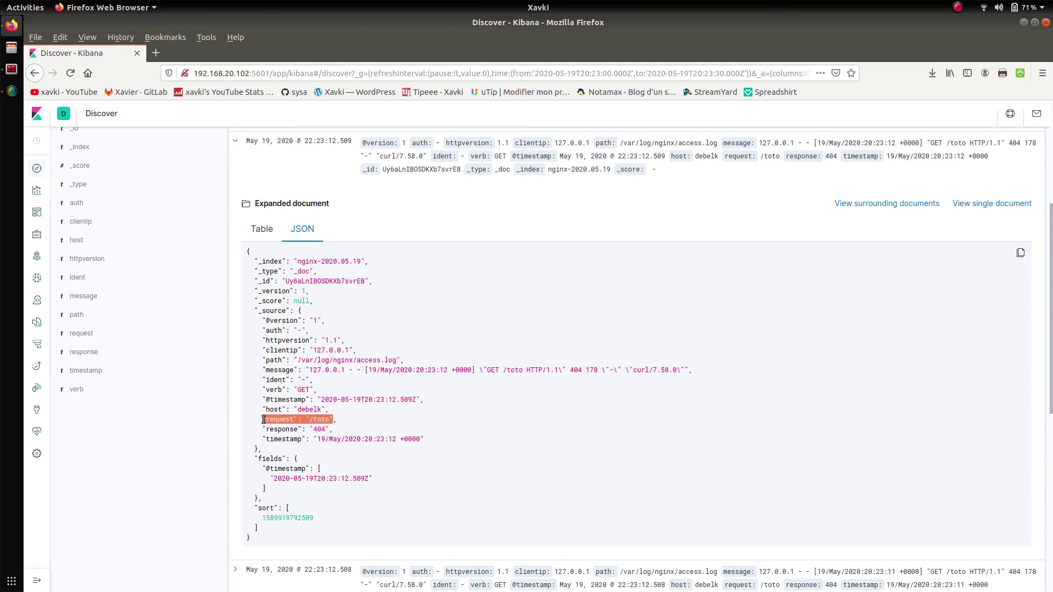
pyautogui.click(328, 411)
pyautogui.moveTo(331, 410); pyautogui.dragTo(263, 409)
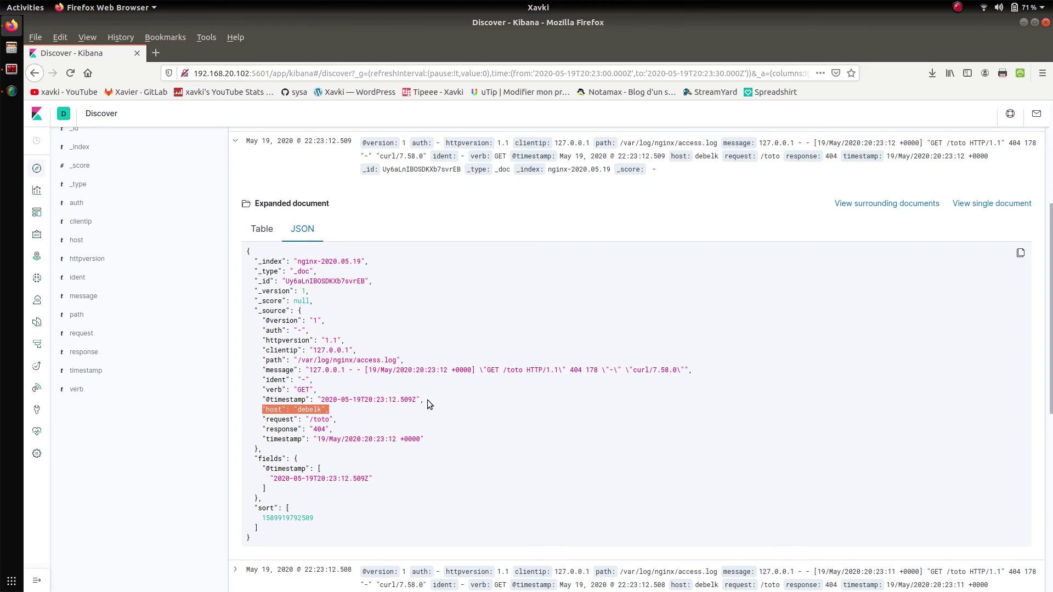
pyautogui.moveTo(427, 400); pyautogui.dragTo(259, 401)
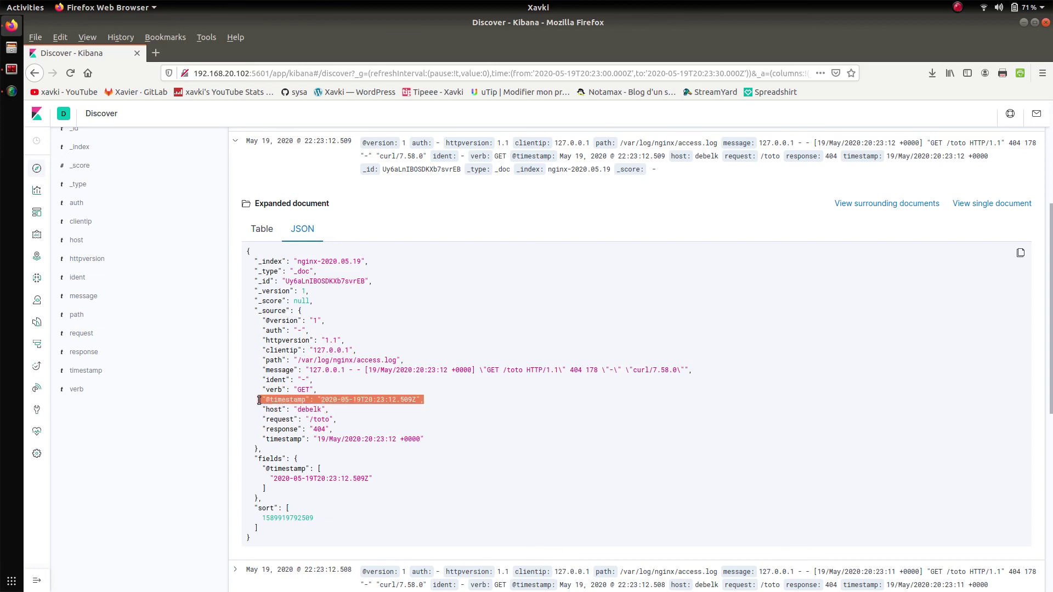
pyautogui.moveTo(357, 340); pyautogui.dragTo(263, 340)
pyautogui.moveTo(354, 350); pyautogui.dragTo(256, 355)
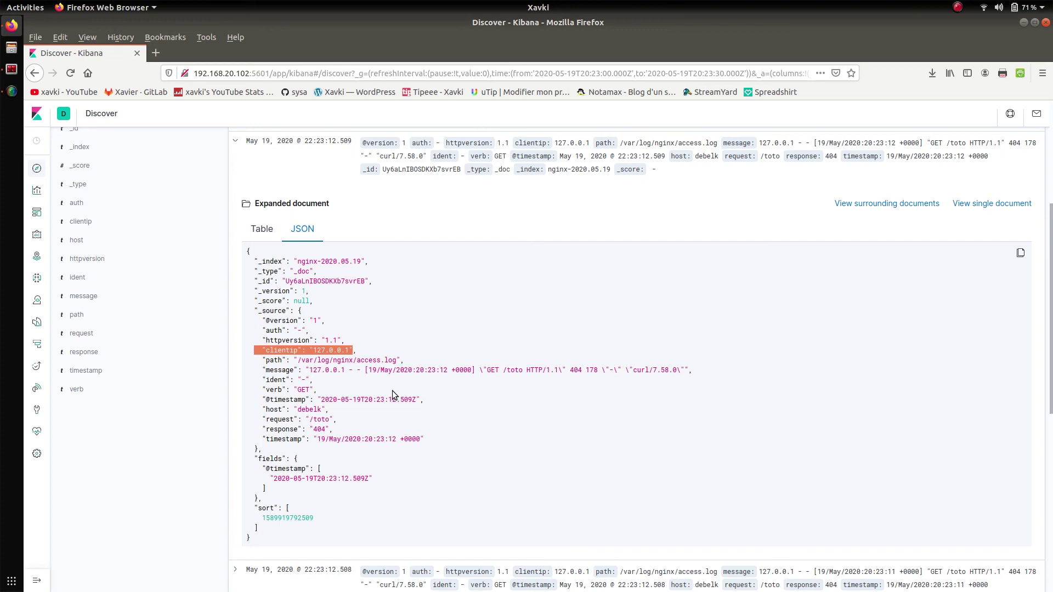
# - Look over the remaining log entries and collapse the expanded document
pyautogui.scroll(-10, 392, 391)
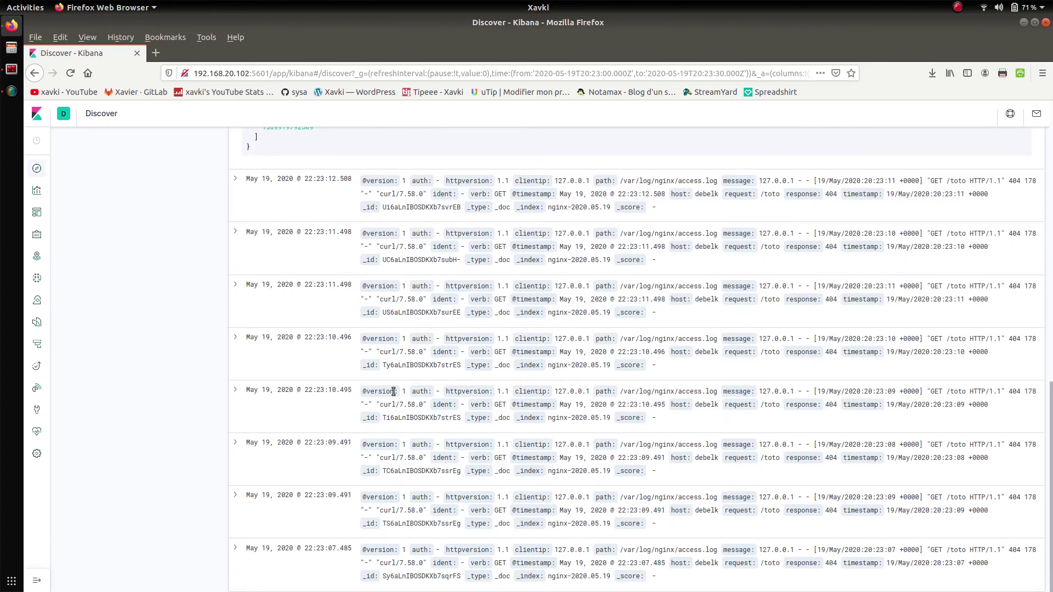
pyautogui.scroll(10, 393, 391)
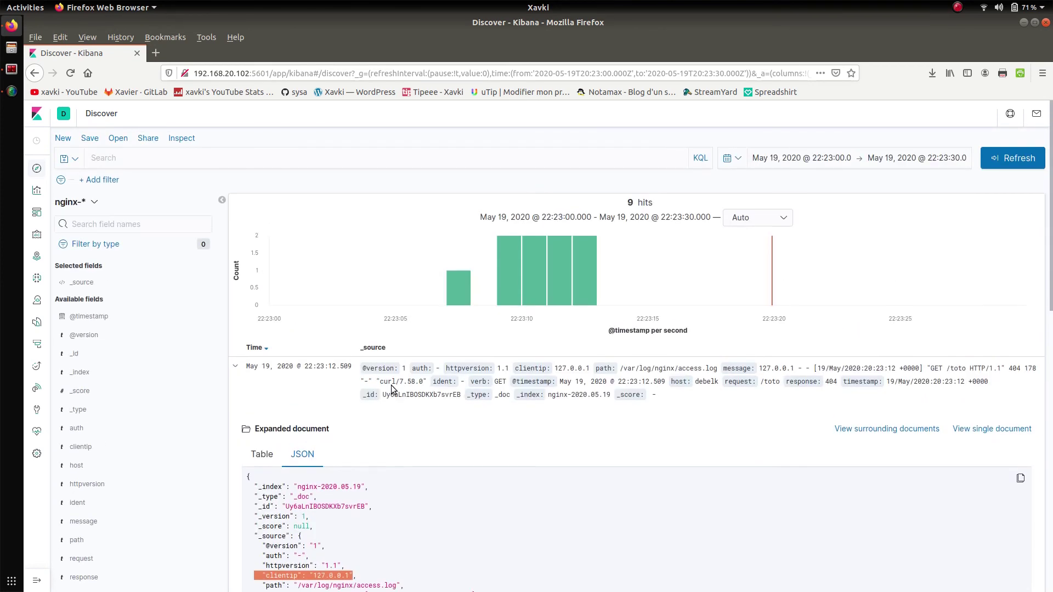
pyautogui.click(235, 367)
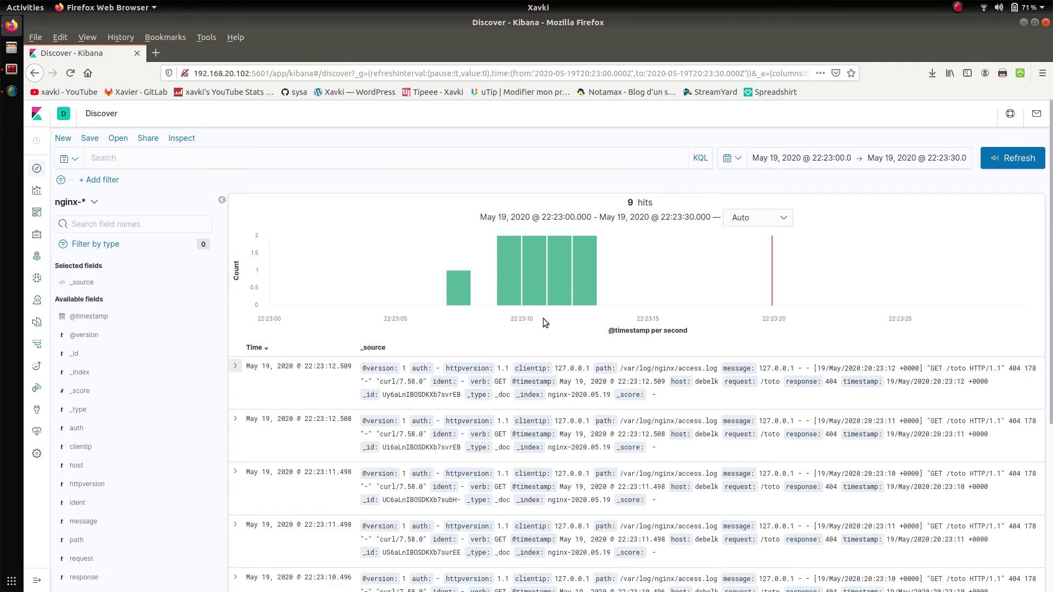
# - Set the time range to Last 30 minutes, then zoom the histogram to about 22:23:04 through 22:23:20 and look over the entries
pyautogui.click(737, 160)
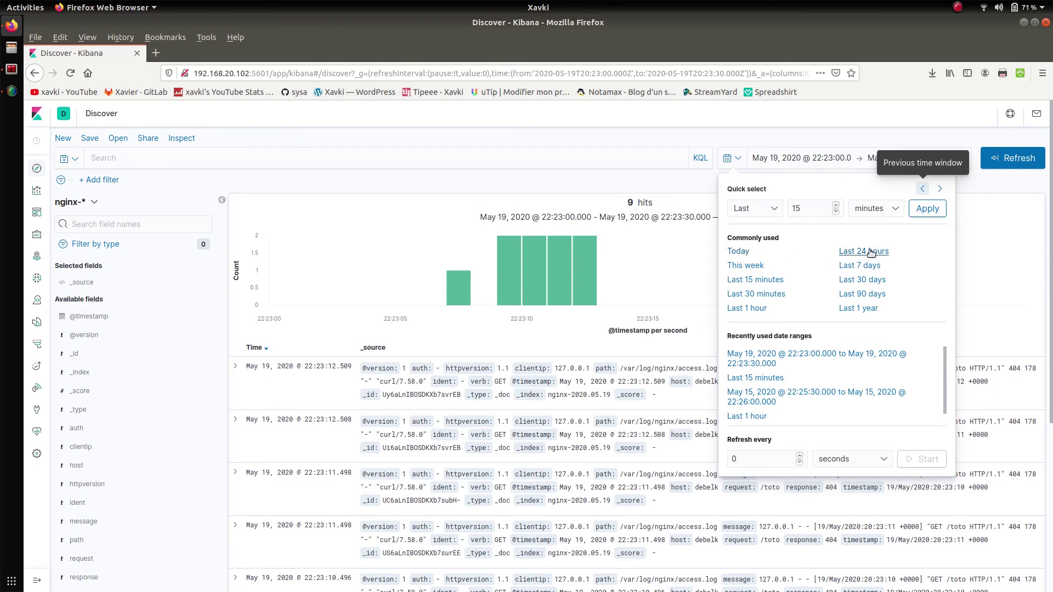
pyautogui.click(767, 296)
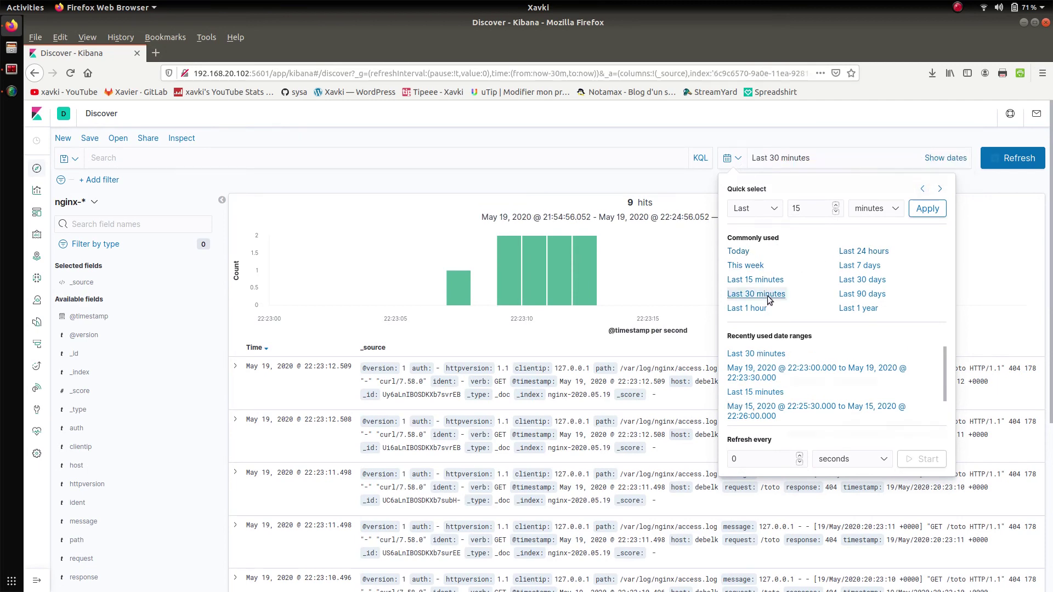
pyautogui.moveTo(922, 241); pyautogui.dragTo(1010, 290)
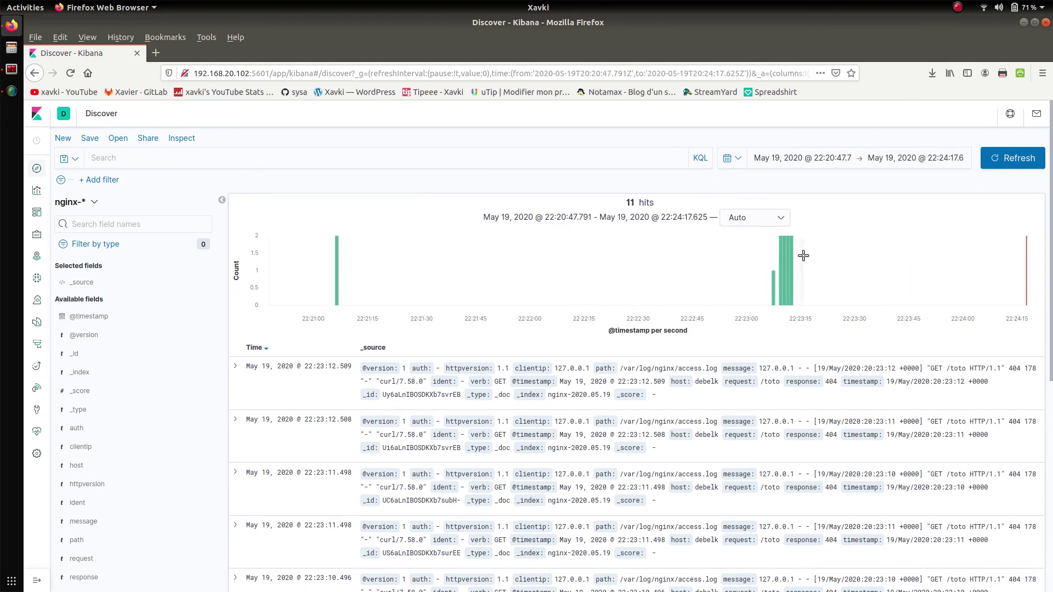
pyautogui.moveTo(764, 275); pyautogui.dragTo(819, 258)
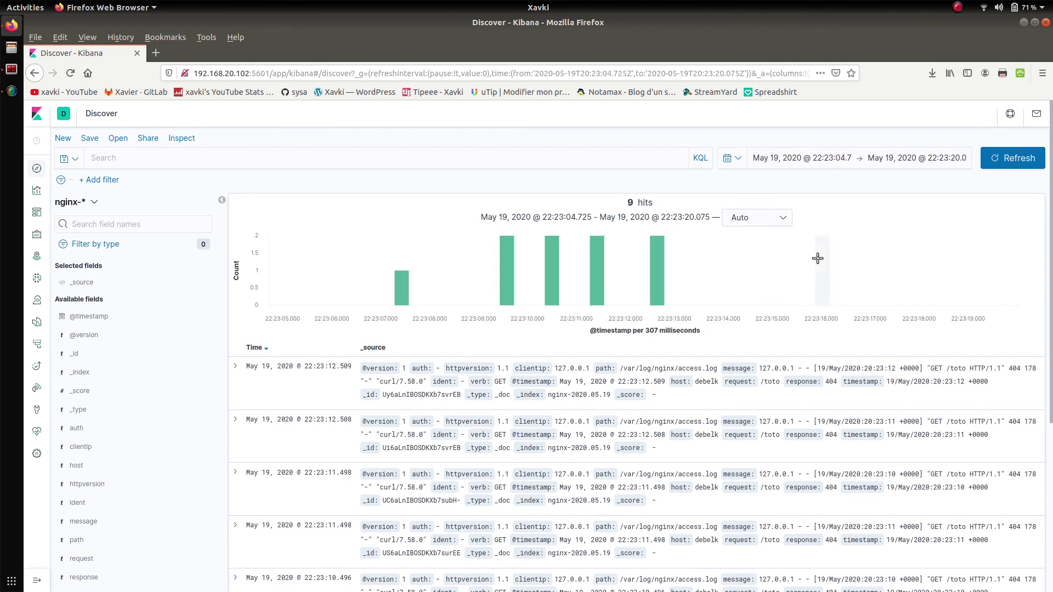
pyautogui.scroll(-5, 1046, 514)
pyautogui.scroll(5, 1046, 514)
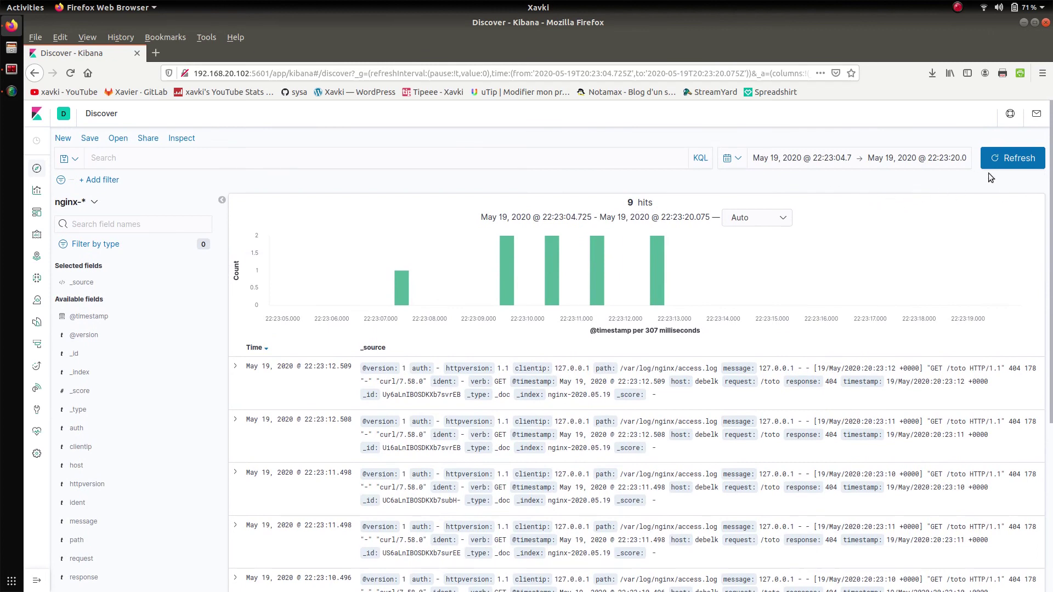
# - Refresh the results and set the time range to Today
pyautogui.click(1010, 160)
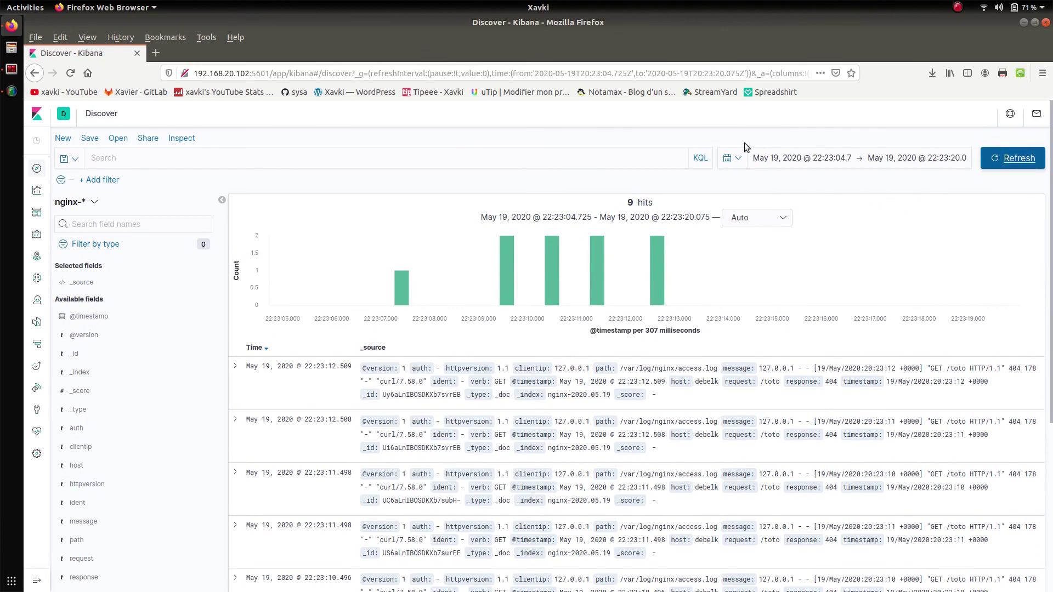
pyautogui.click(733, 158)
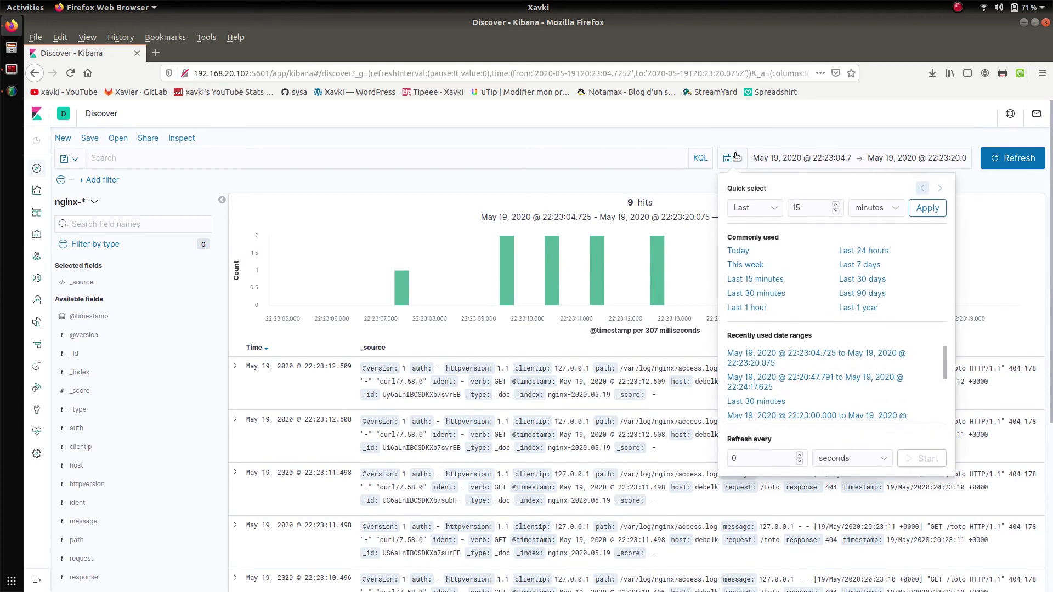
pyautogui.click(738, 251)
# - Start a search query on the request field by picking it from the suggested fields
pyautogui.click(442, 159)
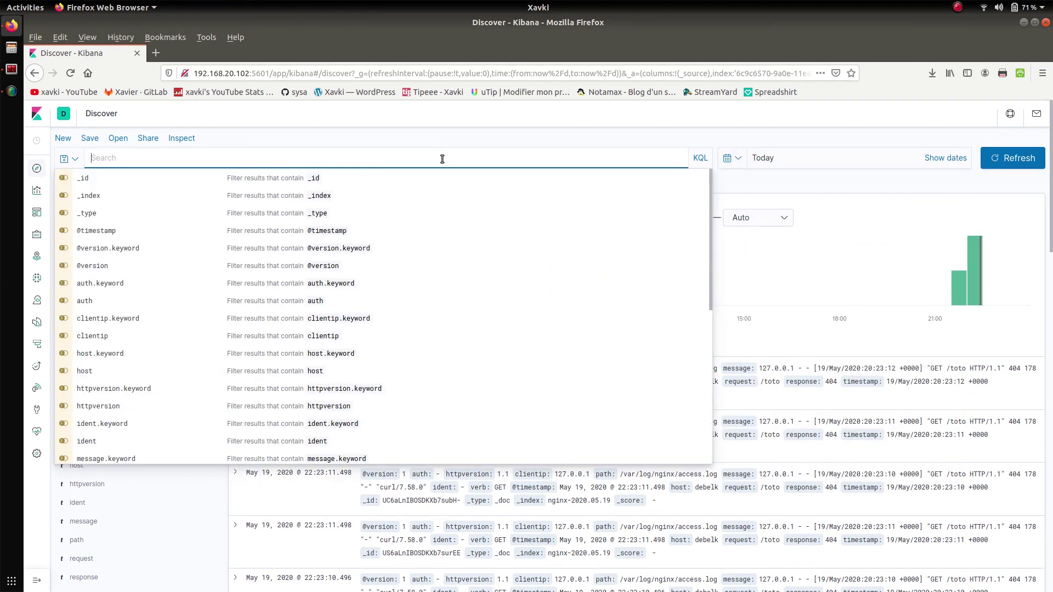
pyautogui.press('Down')
pyautogui.press('Down')
pyautogui.press('Down')
pyautogui.press('Down')
pyautogui.press('Down')
pyautogui.press('Down')
pyautogui.press('Down')
pyautogui.press('Down')
pyautogui.press('Down')
pyautogui.press('Down')
pyautogui.press('Down')
pyautogui.press('Down')
pyautogui.press('Down')
pyautogui.press('Down')
pyautogui.press('Down')
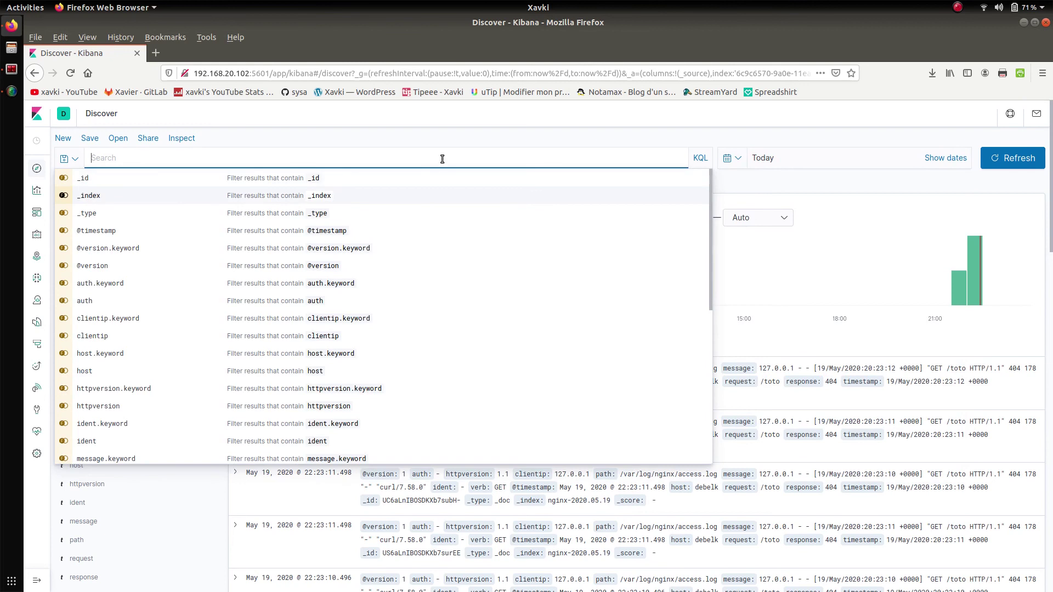
pyautogui.press('Down')
pyautogui.press('Down')
pyautogui.press('Down')
pyautogui.press('Down')
pyautogui.press('Down')
pyautogui.press('Down')
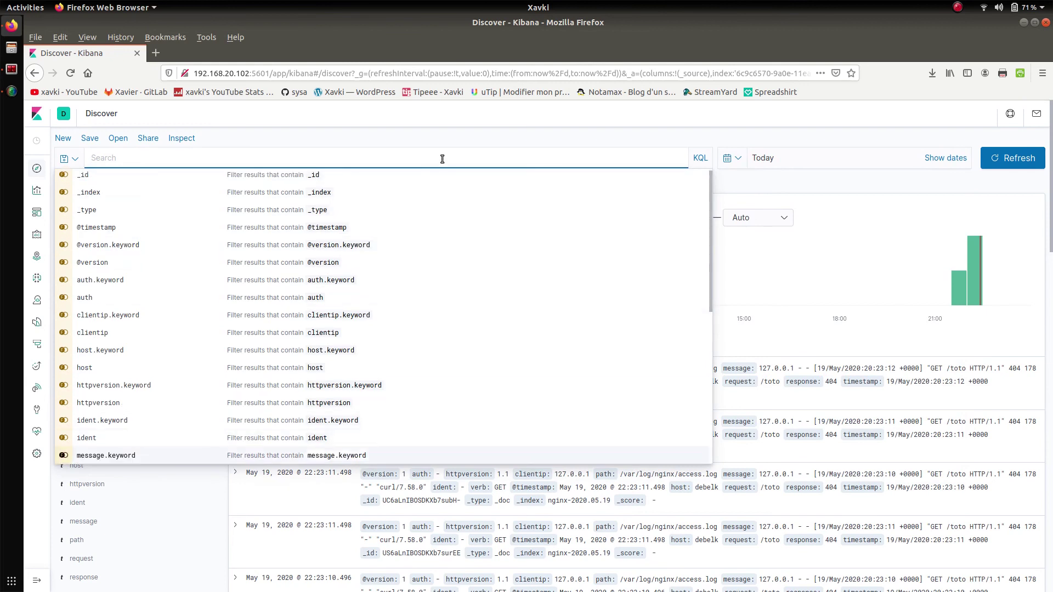
pyautogui.press('Down')
pyautogui.press('Down')
pyautogui.press('Down')
pyautogui.press('Up')
pyautogui.press('Up')
pyautogui.press('Return')
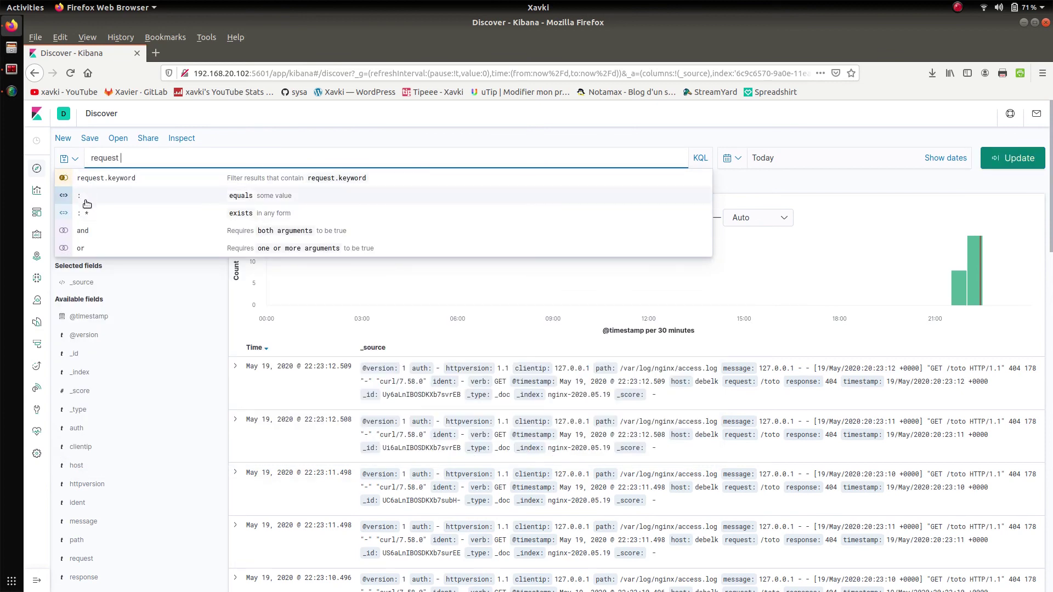
# - Complete the query as request : 404 and apply it
pyautogui.click(144, 197)
pyautogui.write('4040')
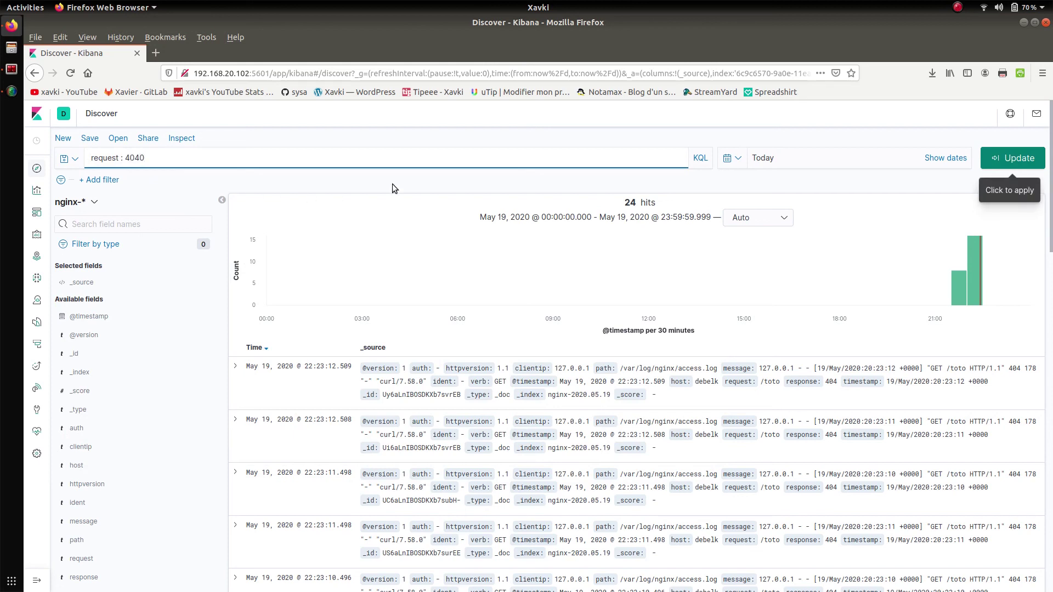
pyautogui.press('BackSpace')
pyautogui.click(1012, 158)
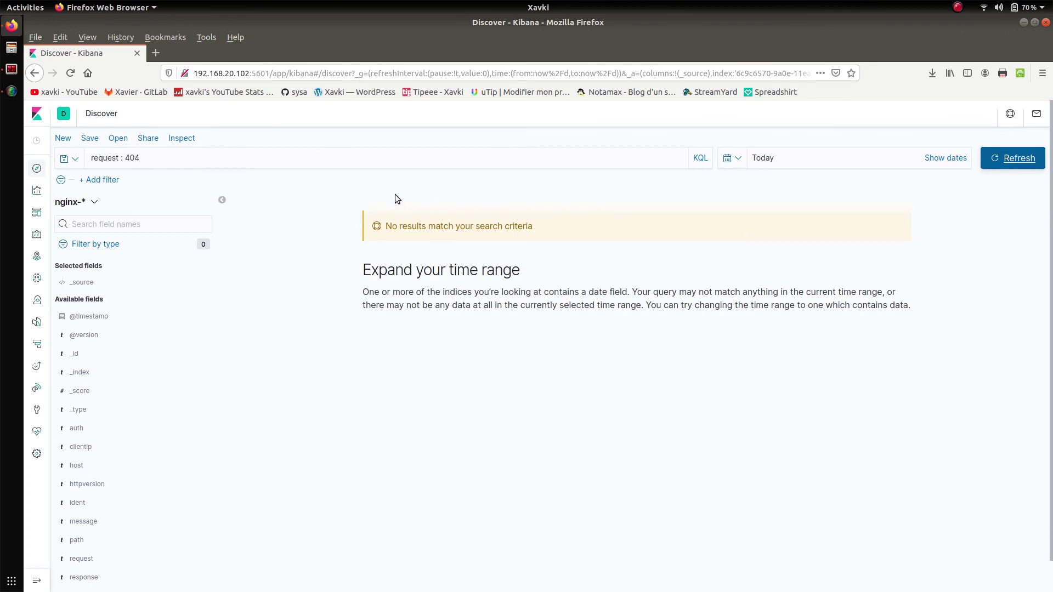
# - Put quotation marks around the value so the query reads request : "404", and run it
pyautogui.click(176, 156)
pyautogui.press('Left')
pyautogui.press('Left')
pyautogui.press('Left')
pyautogui.write('"')
pyautogui.press('End')
pyautogui.write('"')
pyautogui.press('Return')
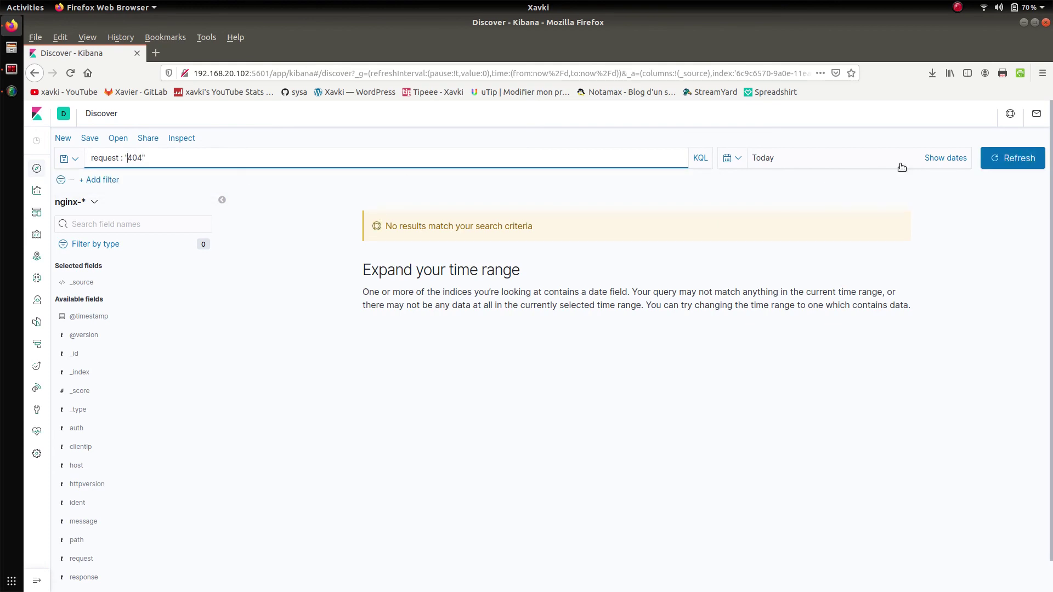
# - Replace the quoted value with a wildcard so the query reads request : *, and run it
pyautogui.moveTo(167, 159); pyautogui.dragTo(116, 158)
pyautogui.click(118, 158)
pyautogui.press('BackSpace')
pyautogui.press('BackSpace')
pyautogui.press('BackSpace')
pyautogui.press('BackSpace')
pyautogui.press('BackSpace')
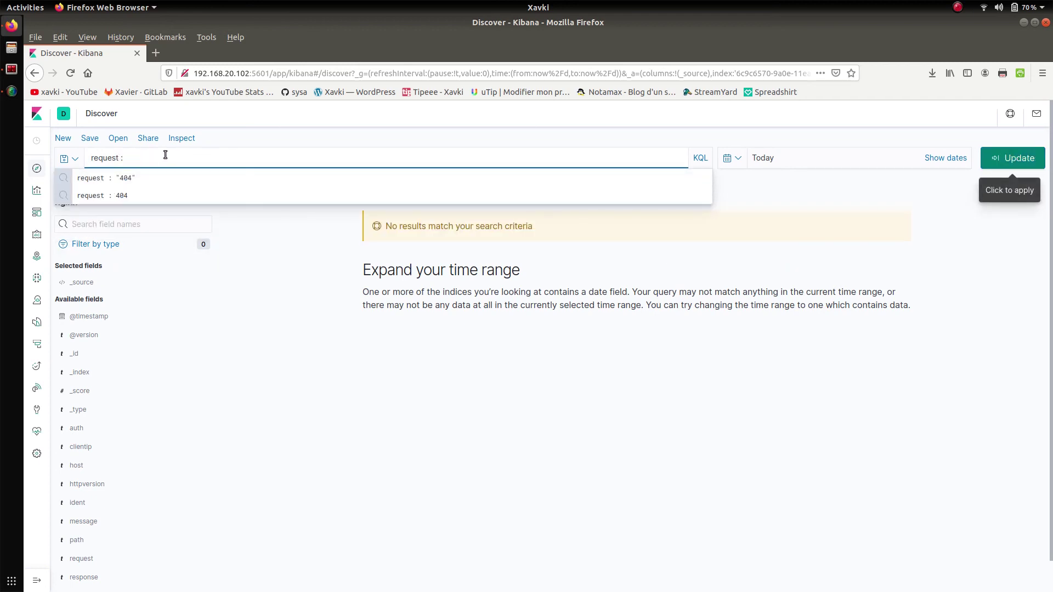
pyautogui.write('*')
pyautogui.press('Return')
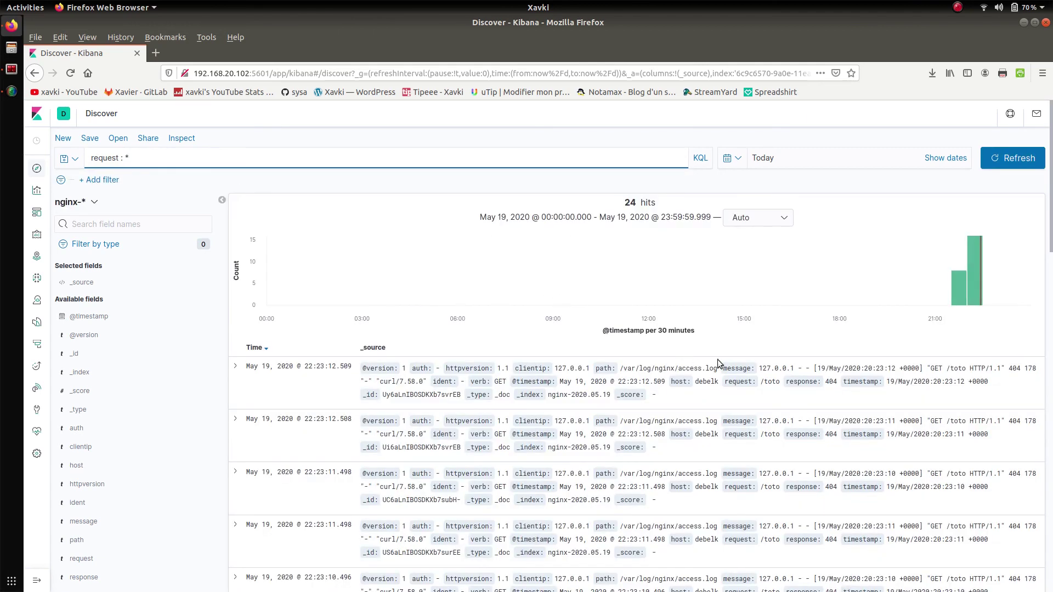
pyautogui.press('Return')
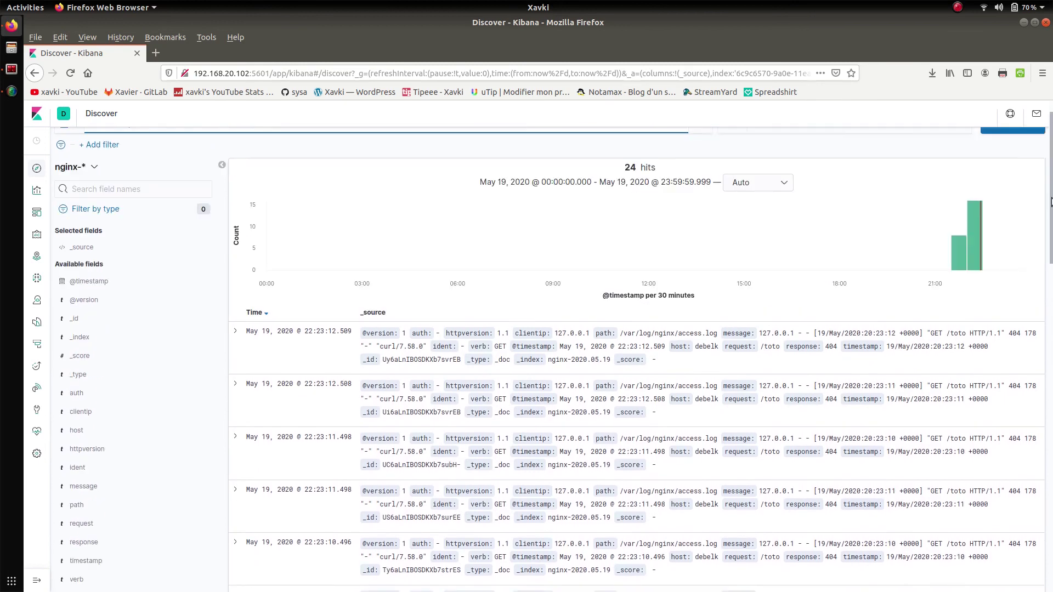
# - Remove the wildcard value from the request query and close the suggestions
pyautogui.click(154, 159)
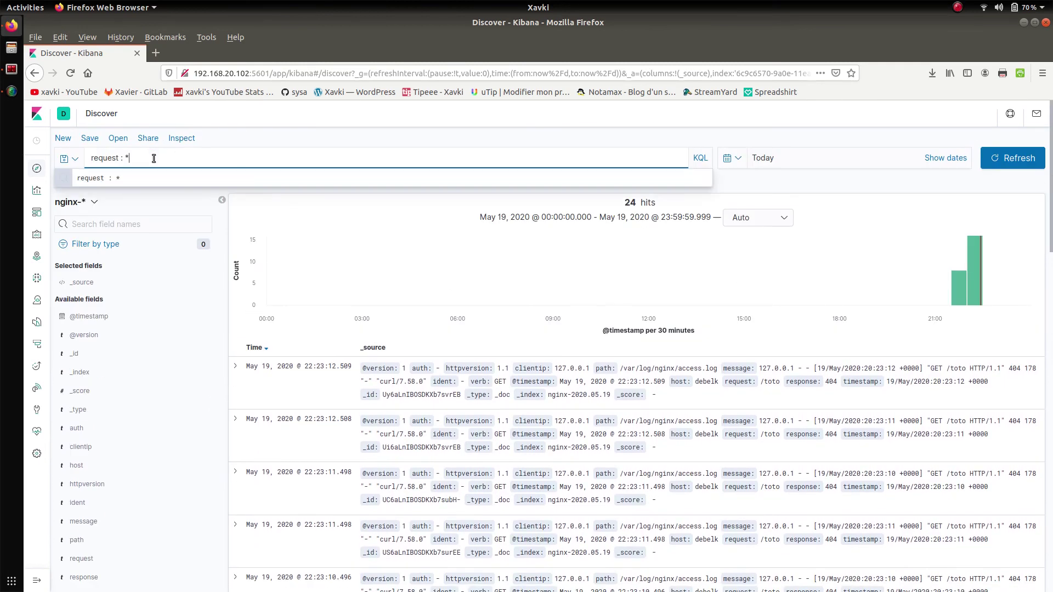
pyautogui.press('BackSpace')
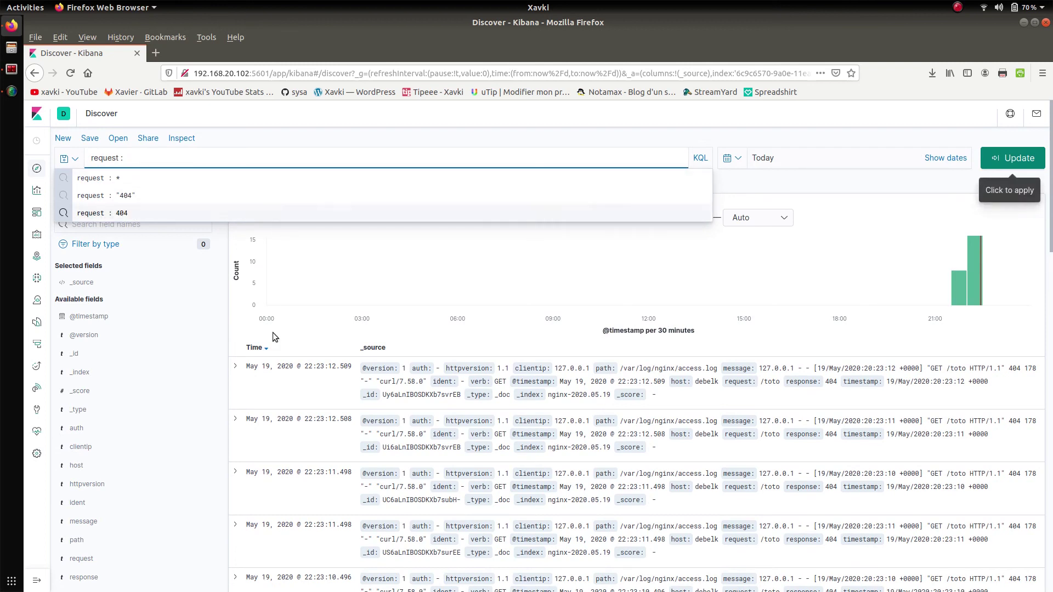
pyautogui.click(242, 331)
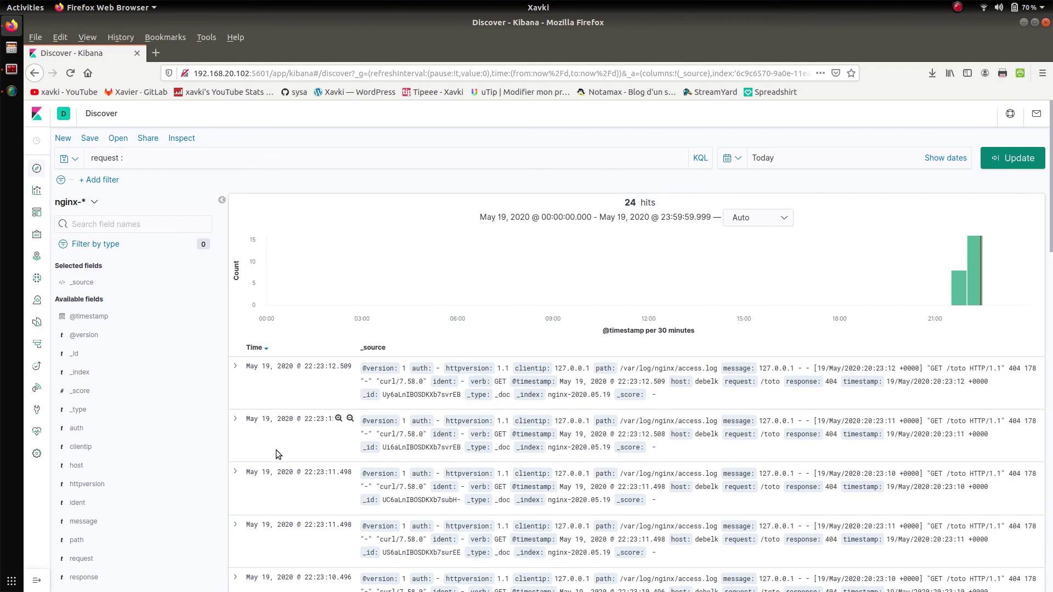
# - Expand the second log entry and filter for its response value 404
pyautogui.scroll(-2, 275, 450)
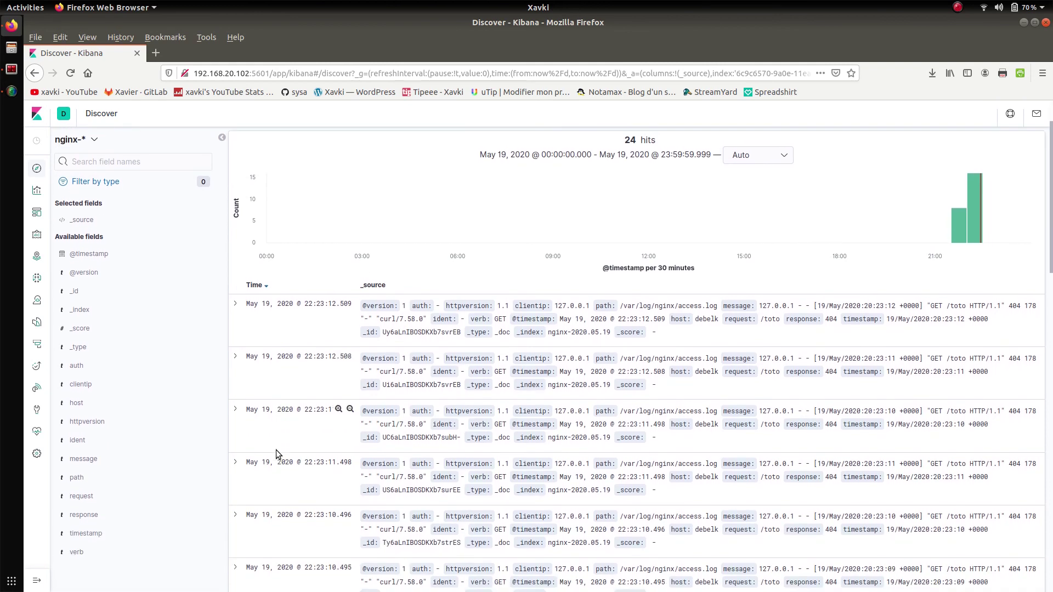
pyautogui.click(235, 359)
pyautogui.scroll(-6, 236, 363)
pyautogui.scroll(-3, 238, 363)
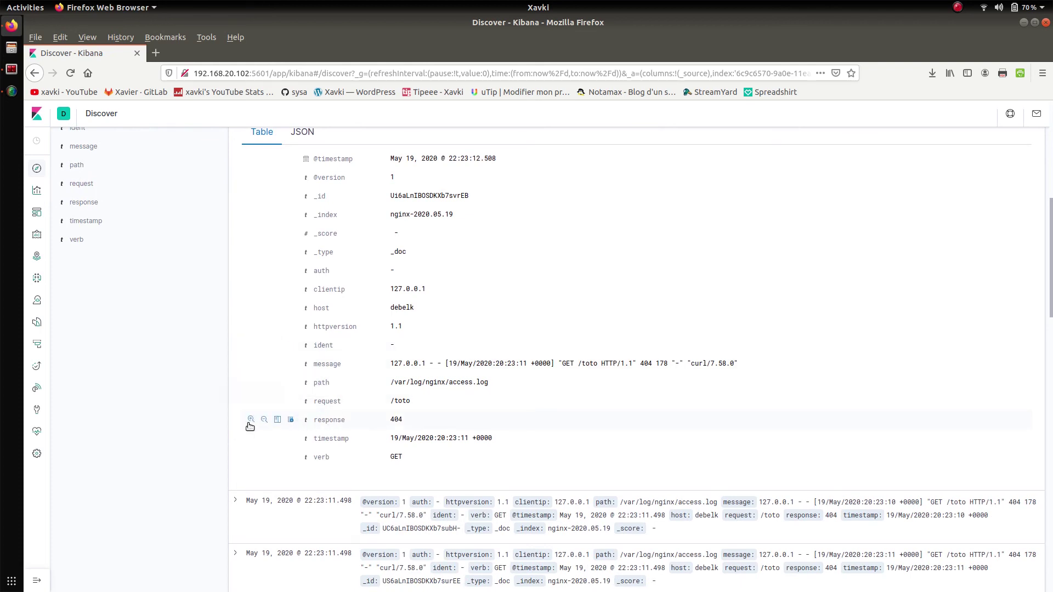
pyautogui.click(251, 420)
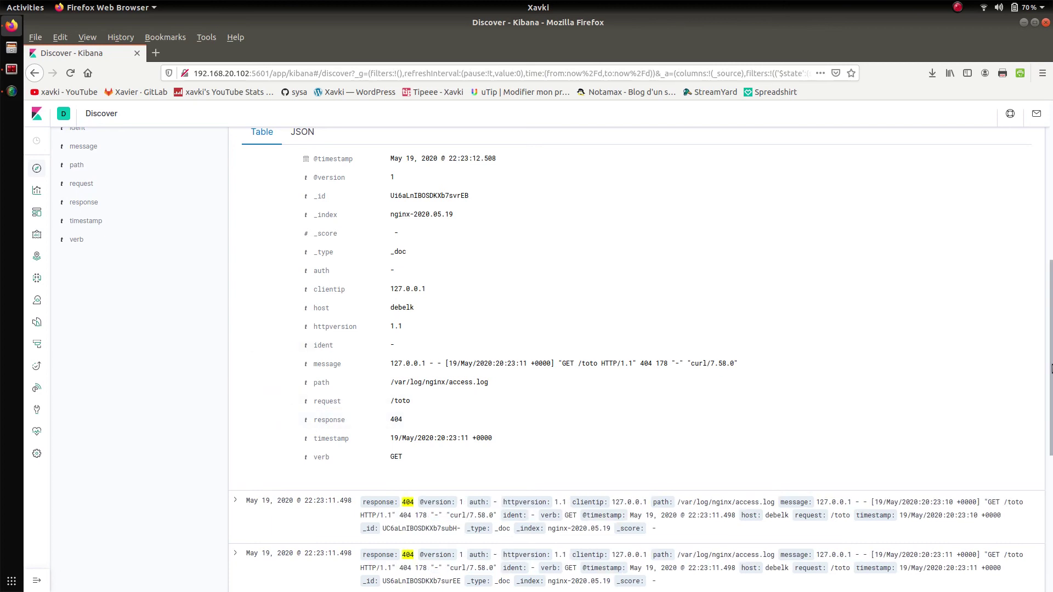
pyautogui.scroll(5, 1052, 256)
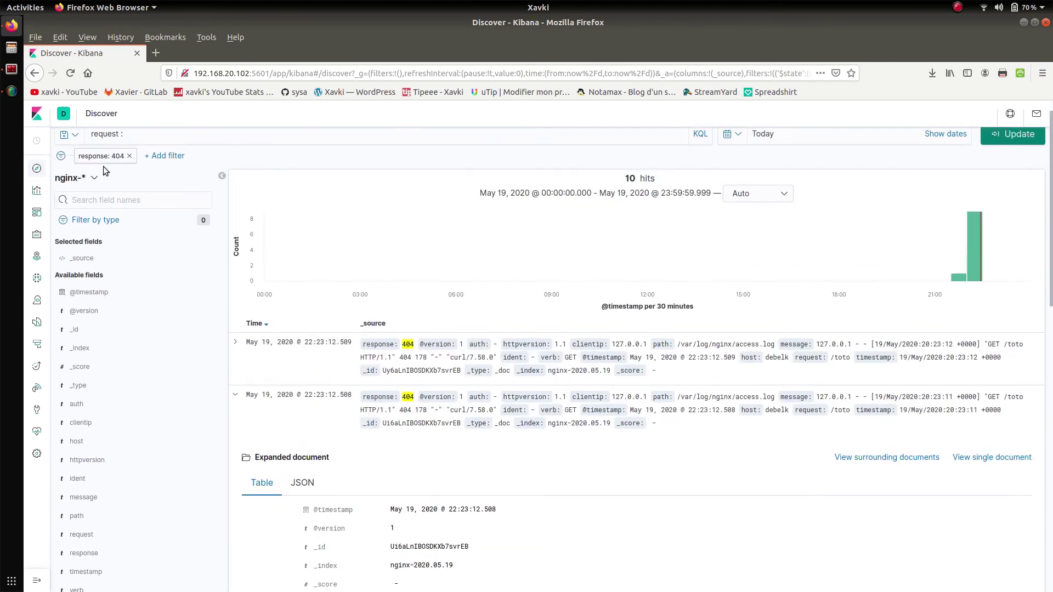
pyautogui.scroll(1, 134, 164)
# - Remove the response: 404 filter
pyautogui.click(134, 163)
pyautogui.click(148, 137)
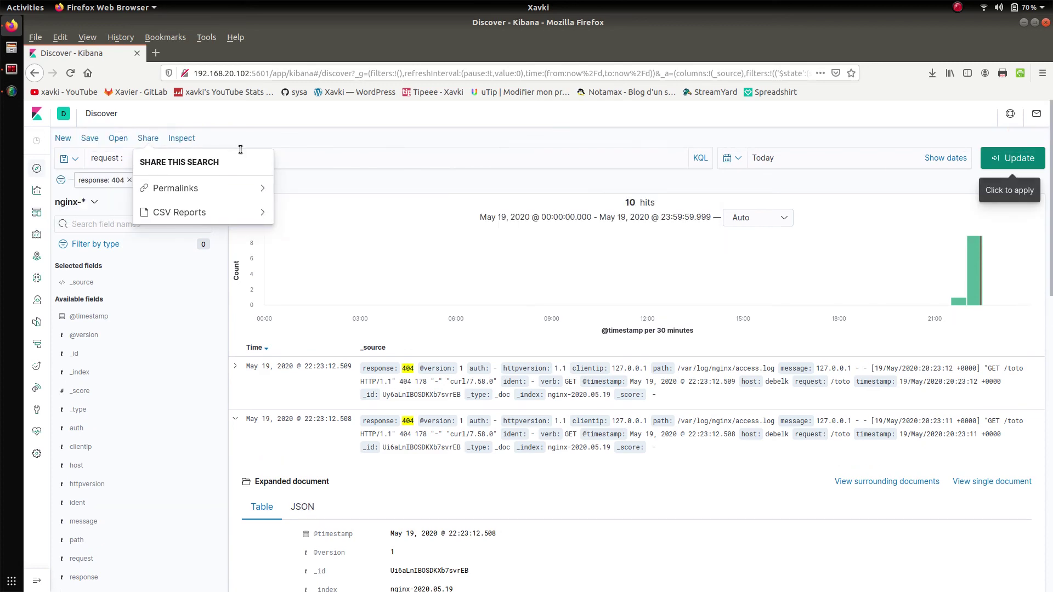
pyautogui.click(148, 138)
pyautogui.click(130, 179)
# - Replace the leftover query with response : 404 and apply it
pyautogui.hotkey('ctrl', 'a')
pyautogui.press('BackSpace')
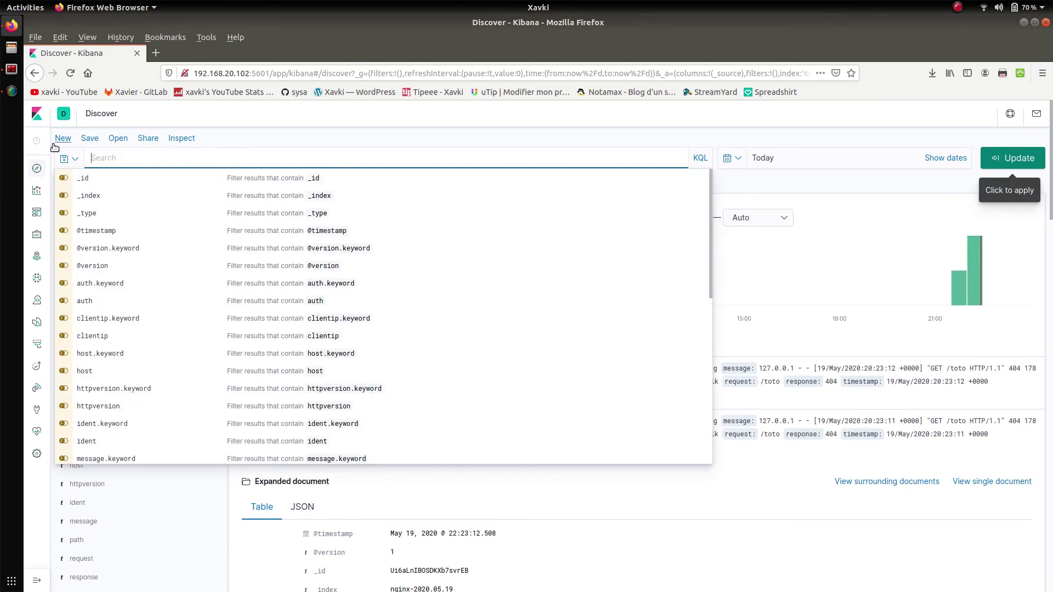
pyautogui.write('res')
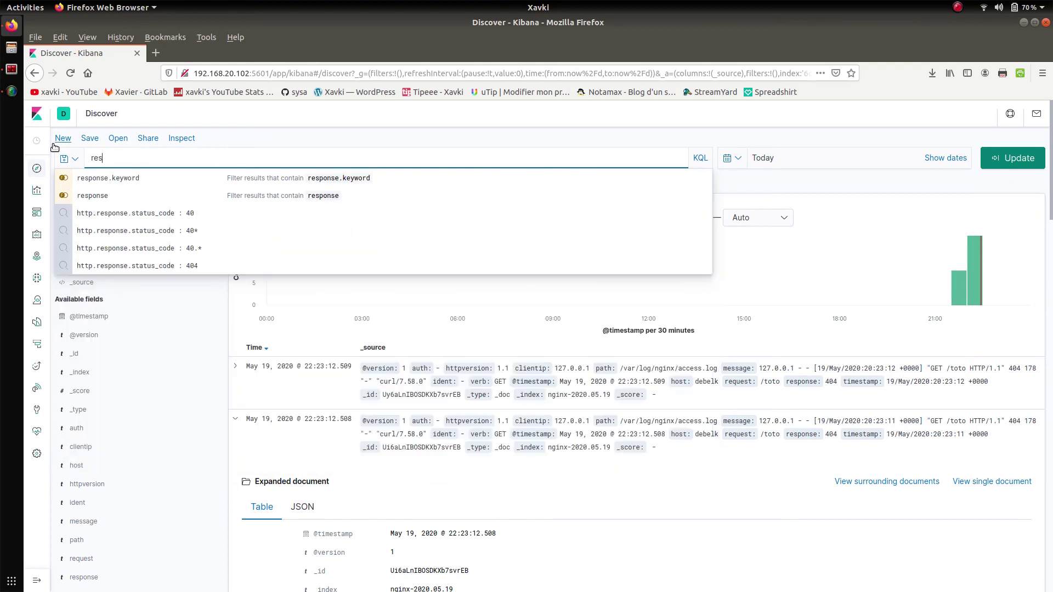
pyautogui.press('Down')
pyautogui.write('ponse : 404')
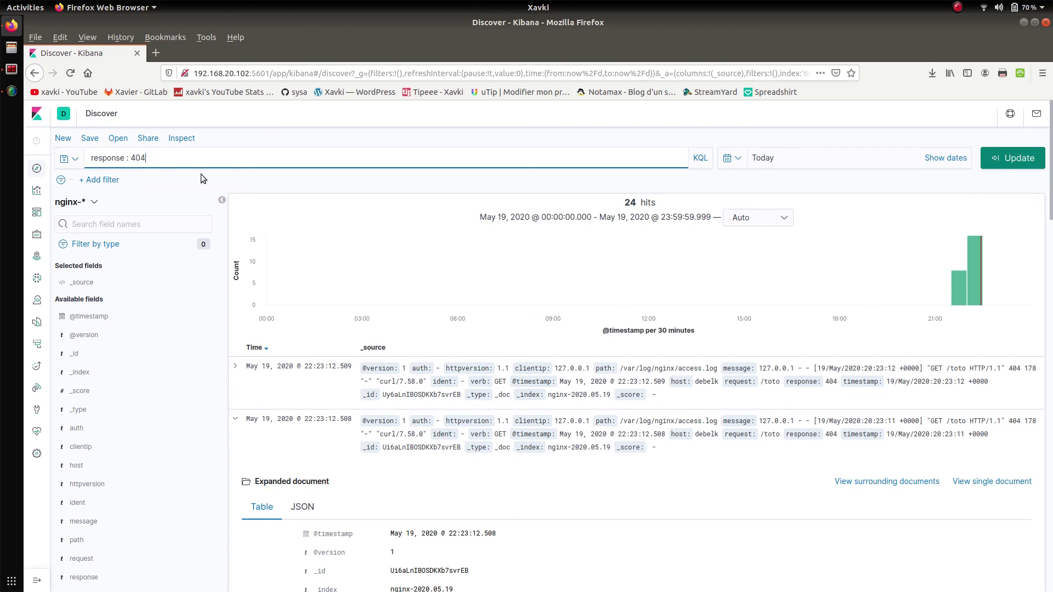
pyautogui.click(1013, 158)
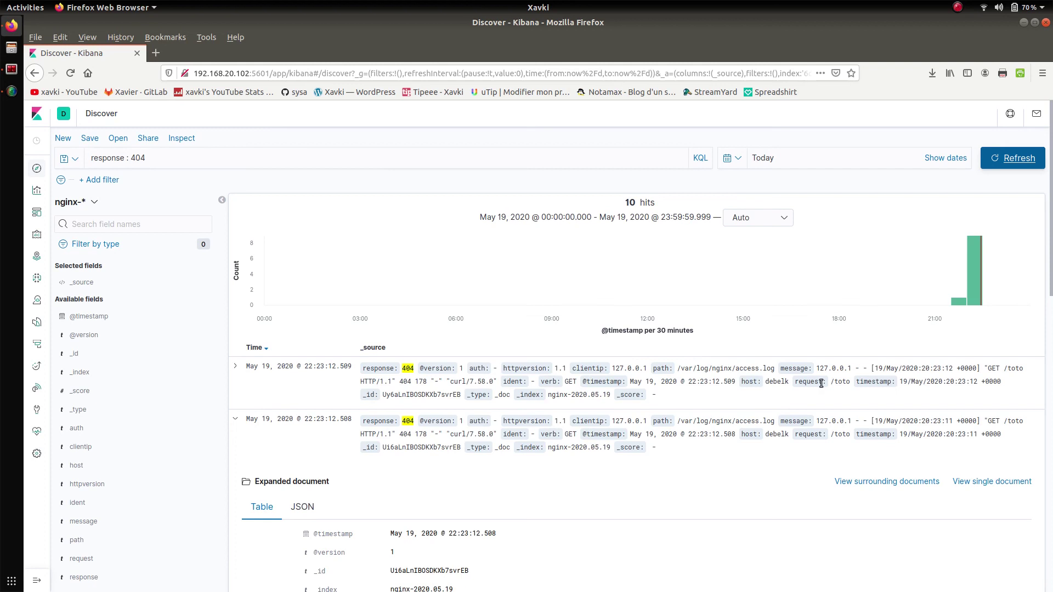
# - Replace the query with request : "/toto", apply it, and collapse the expanded second log entry
pyautogui.moveTo(826, 383); pyautogui.dragTo(797, 383)
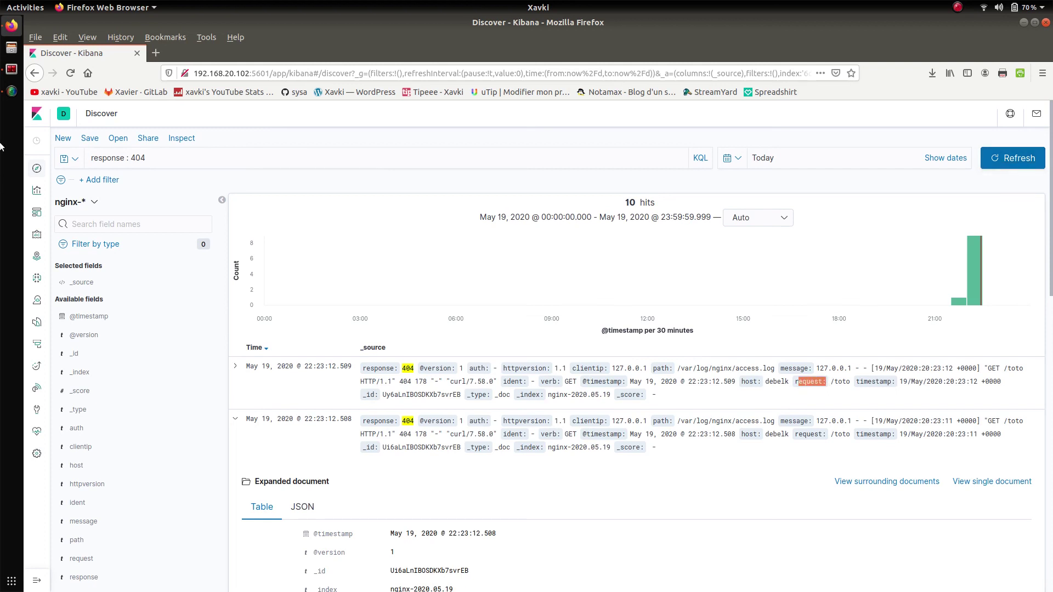
pyautogui.moveTo(145, 158); pyautogui.dragTo(91, 158)
pyautogui.write('re')
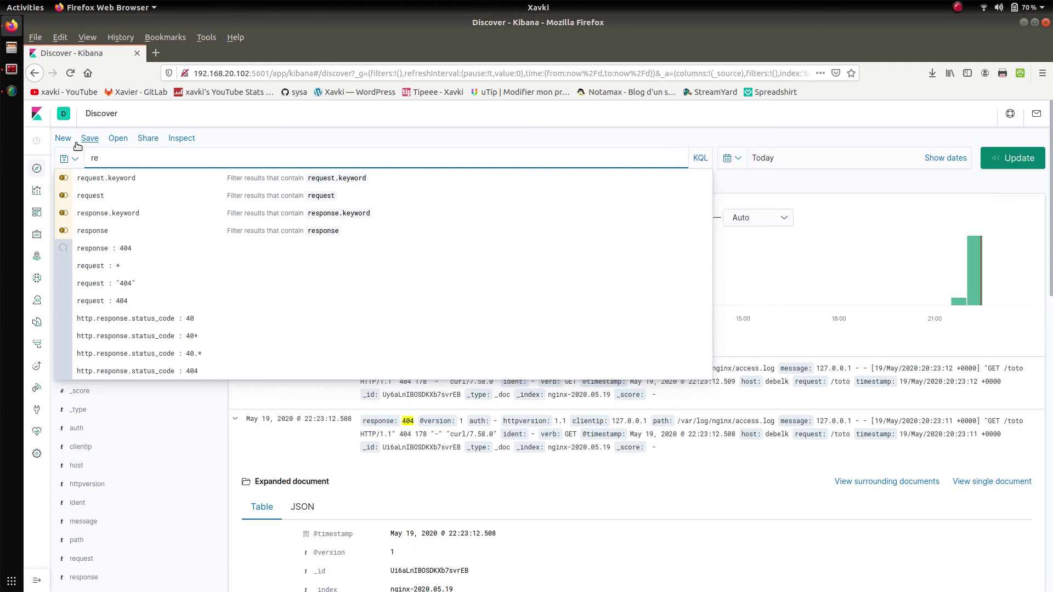
pyautogui.write('ques')
pyautogui.press('Down')
pyautogui.press('Down')
pyautogui.press('Down')
pyautogui.press('Return')
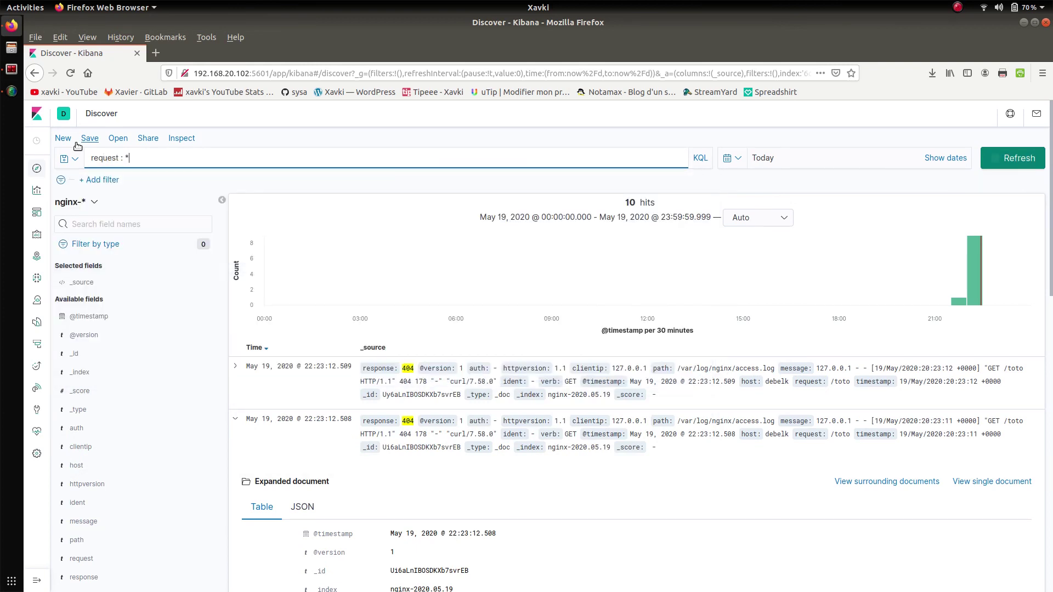
pyautogui.press('BackSpace')
pyautogui.write('/toto')
pyautogui.press('Left')
pyautogui.write('"')
pyautogui.click(1022, 158)
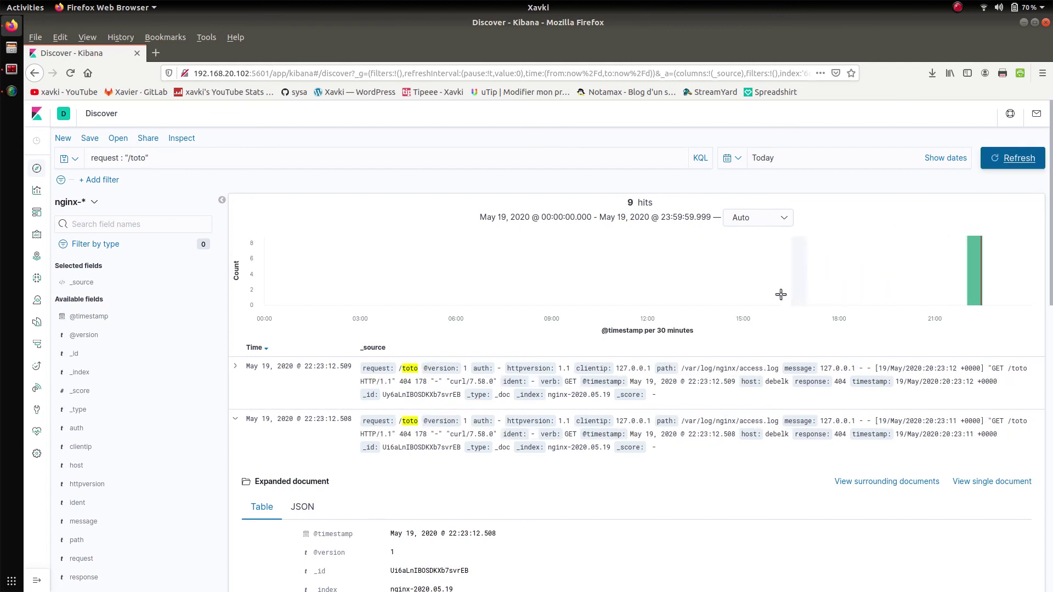
pyautogui.click(230, 420)
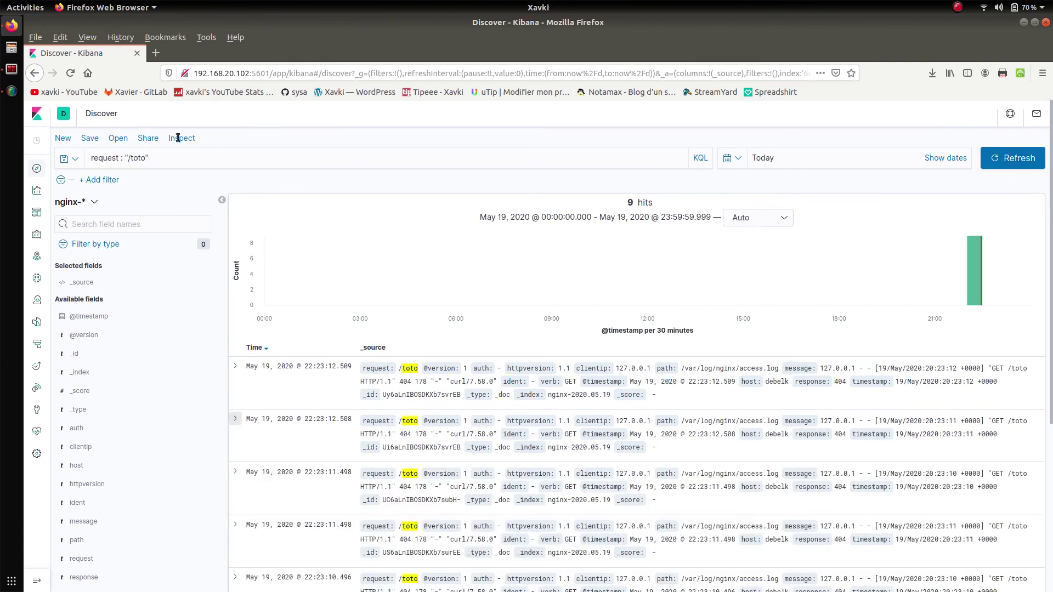
pyautogui.click(11, 92)
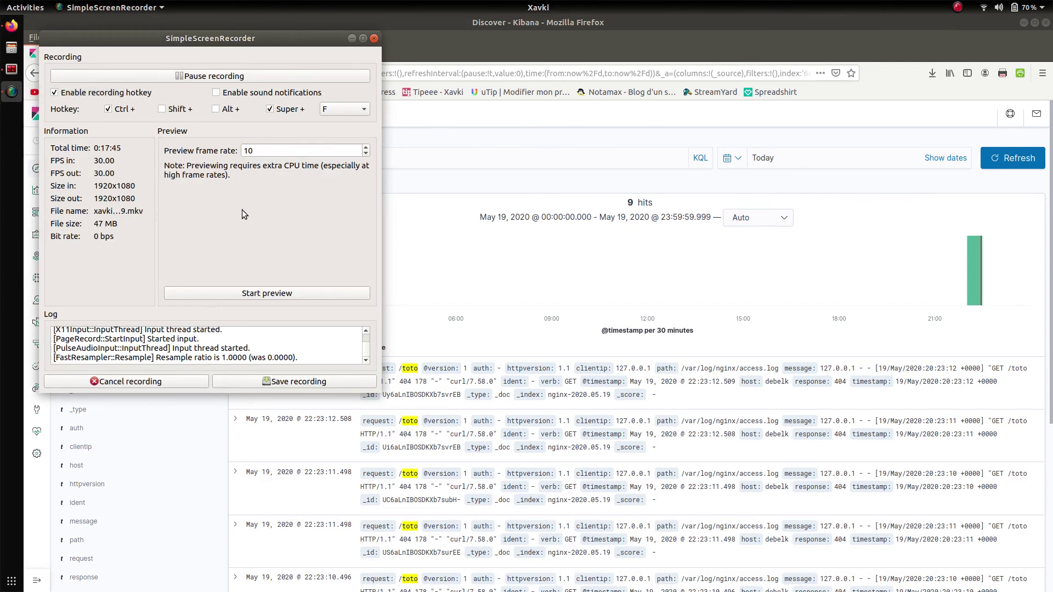